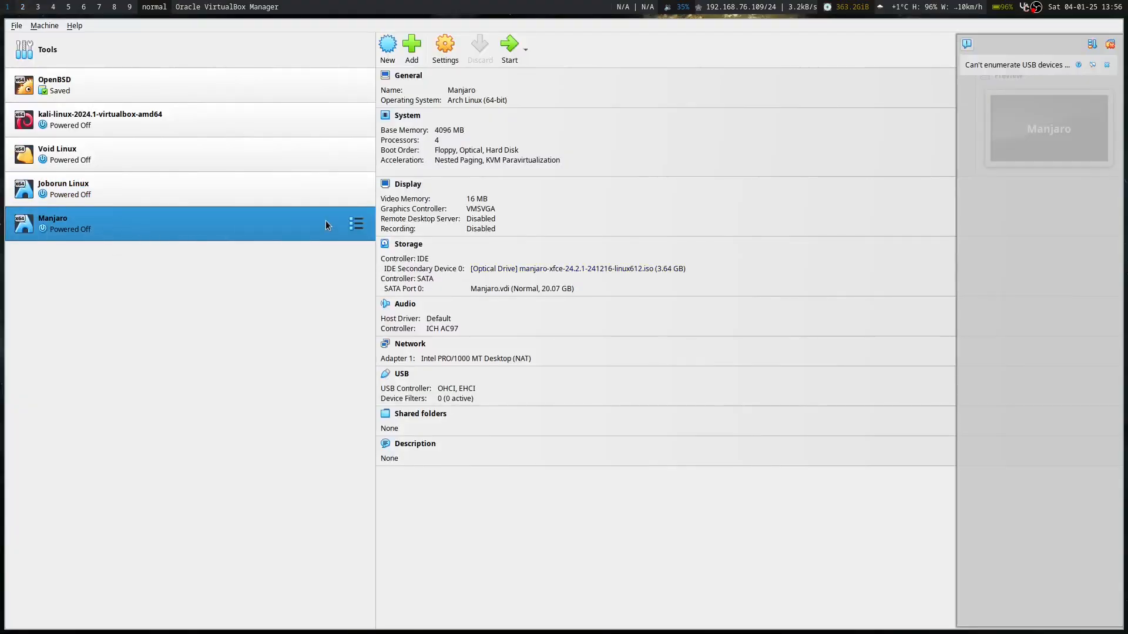
Hide the VirtualBox Manager with Super+Q and switch to the empty workspace 2.
{"action": "key", "text": "super+q"}
{"action": "key", "text": "super+2"}
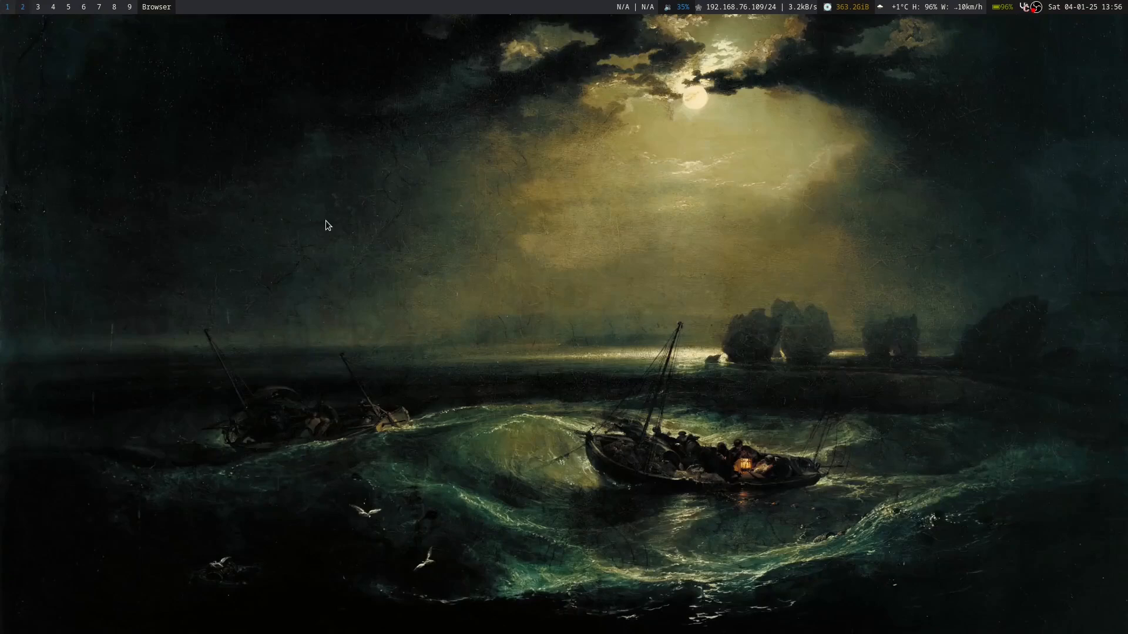
Launch FireDragon, load twisteros.com and view its About page.
{"action": "key", "text": "f"}
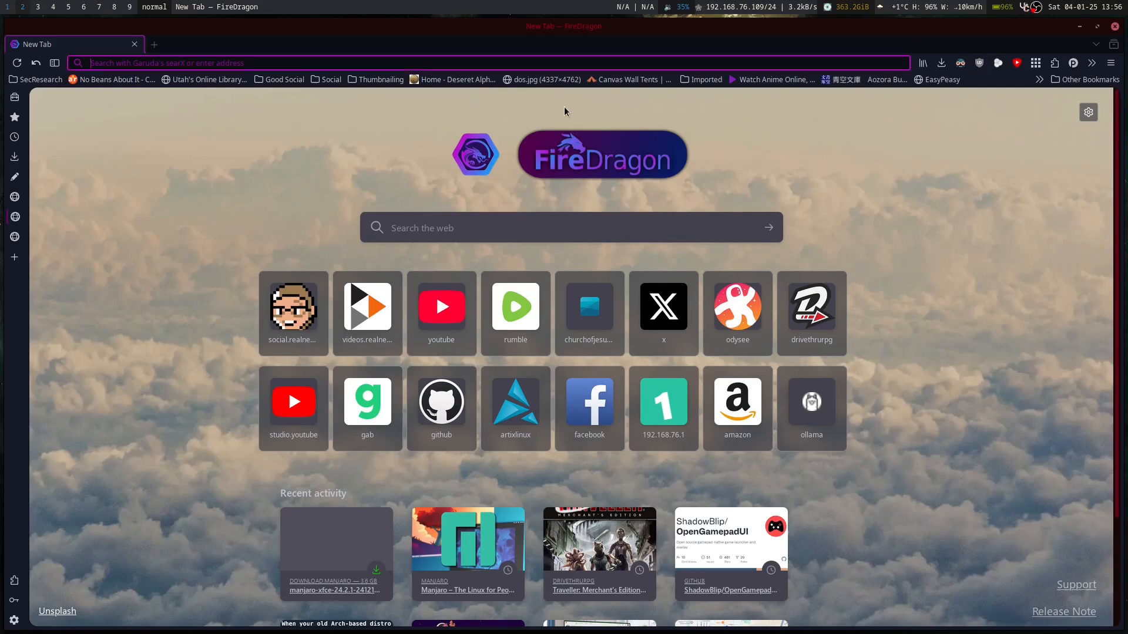
{"action": "type", "text": "twisteros.com/"}
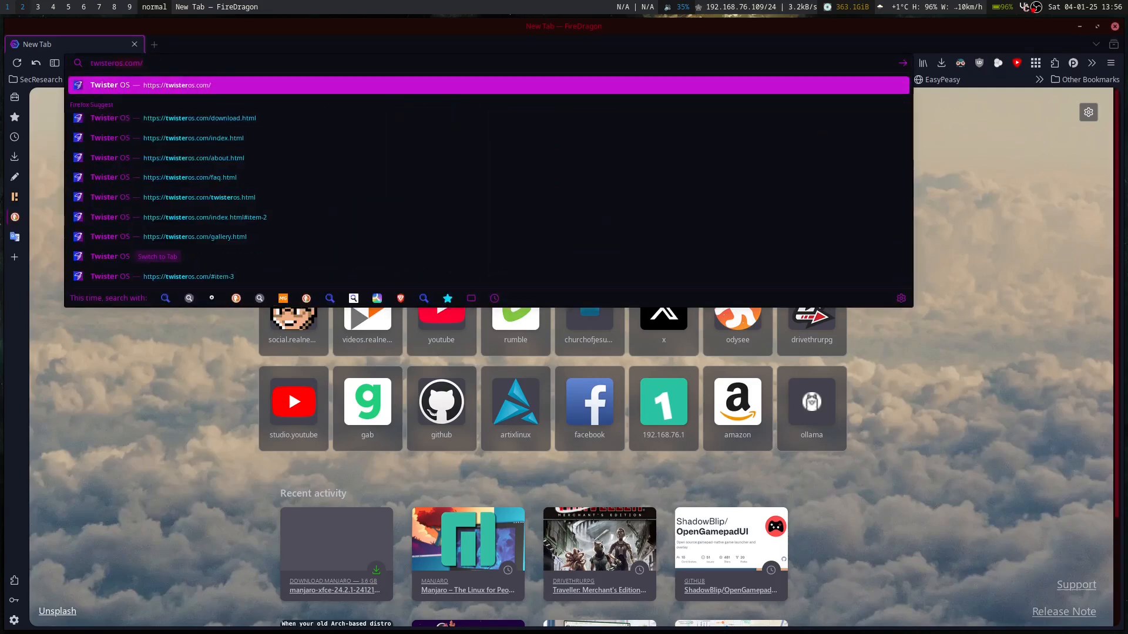
{"action": "key", "text": "Return"}
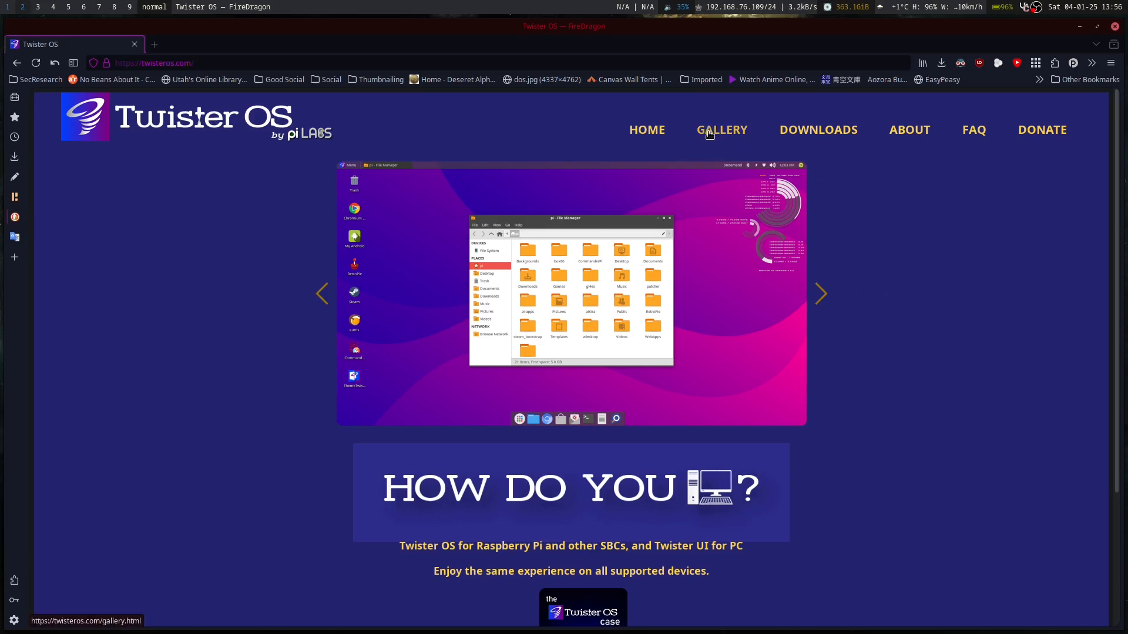
{"action": "left_click", "coordinate": [909, 130]}
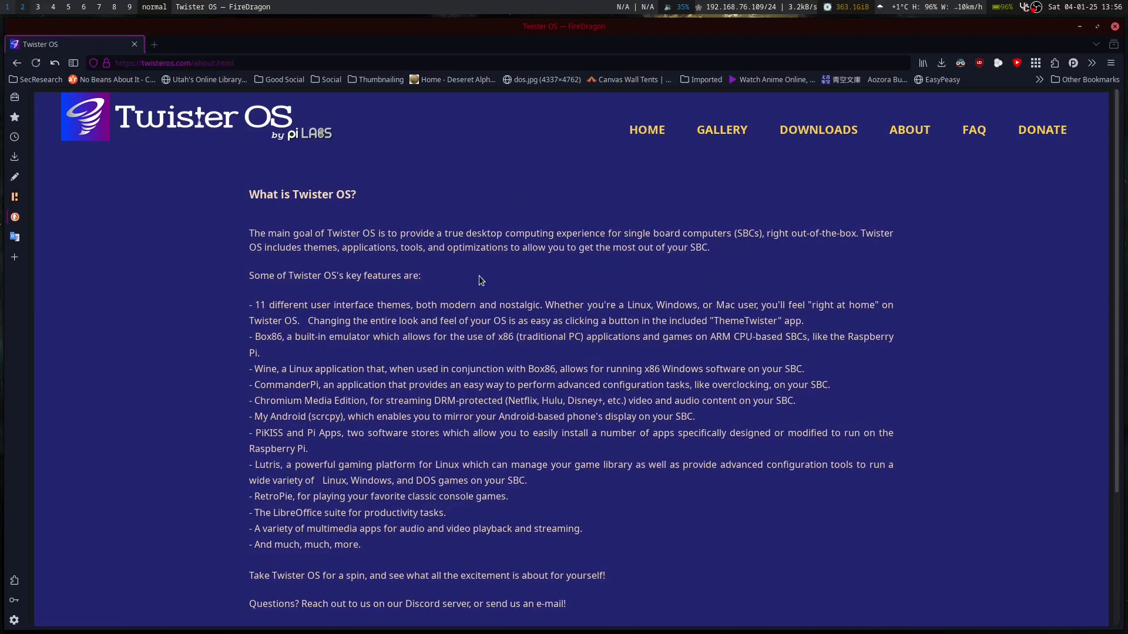
{"action": "scroll", "coordinate": [478, 276], "scroll_direction": "down", "scroll_amount": 3}
{"action": "scroll", "coordinate": [531, 267], "scroll_direction": "up", "scroll_amount": 3}
Open Downloads > Twister UI, read the install instructions, then return to VirtualBox Manager.
{"action": "left_click", "coordinate": [855, 130]}
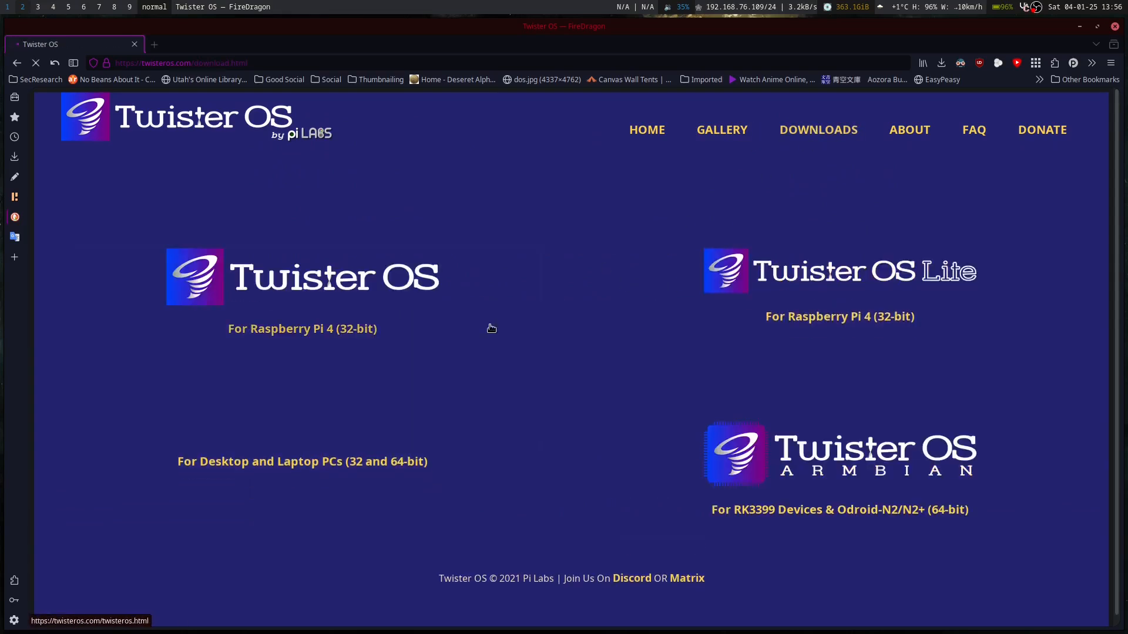
{"action": "scroll", "coordinate": [492, 369], "scroll_direction": "down", "scroll_amount": 1}
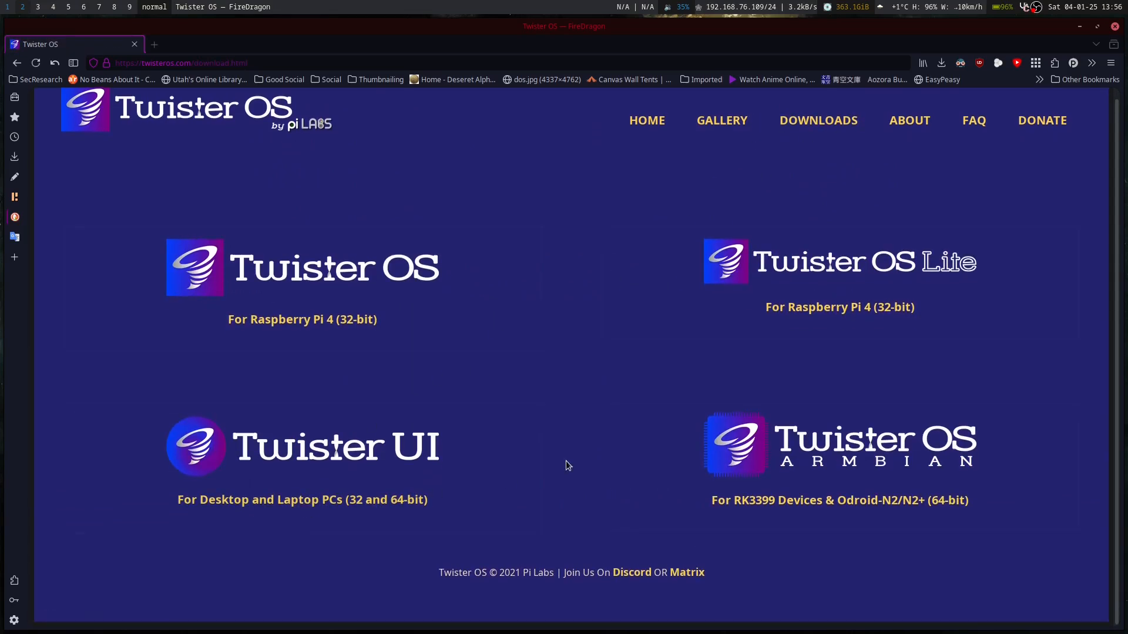
{"action": "left_click", "coordinate": [382, 500]}
{"action": "scroll", "coordinate": [600, 421], "scroll_direction": "down", "scroll_amount": 3}
{"action": "scroll", "coordinate": [601, 421], "scroll_direction": "up", "scroll_amount": 2}
{"action": "scroll", "coordinate": [600, 420], "scroll_direction": "up", "scroll_amount": 1}
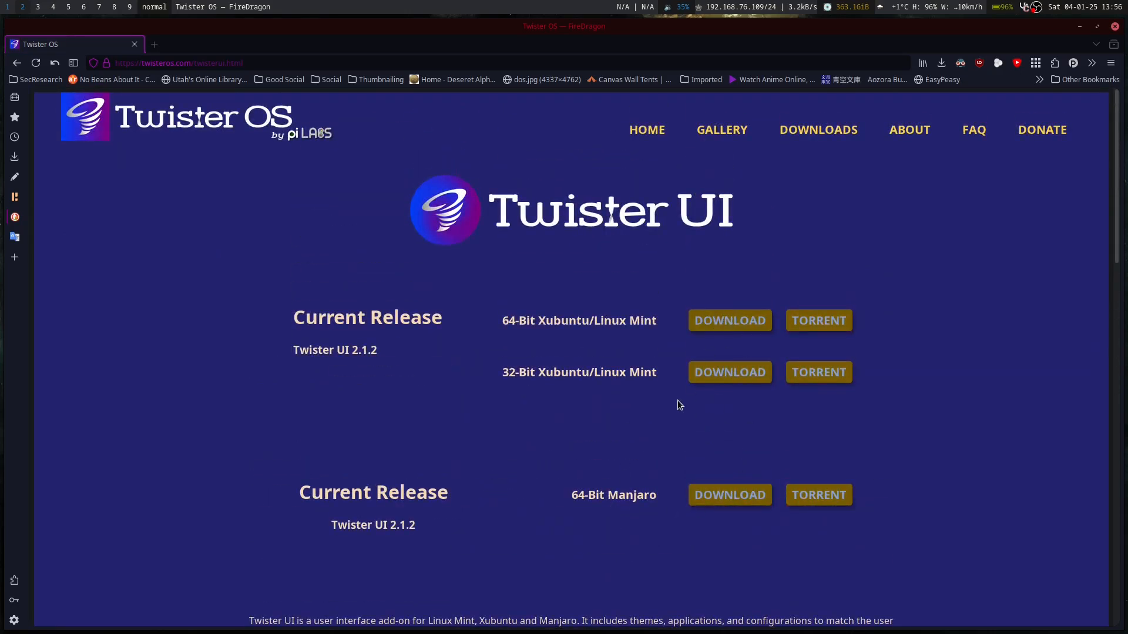
{"action": "scroll", "coordinate": [670, 414], "scroll_direction": "down", "scroll_amount": 6}
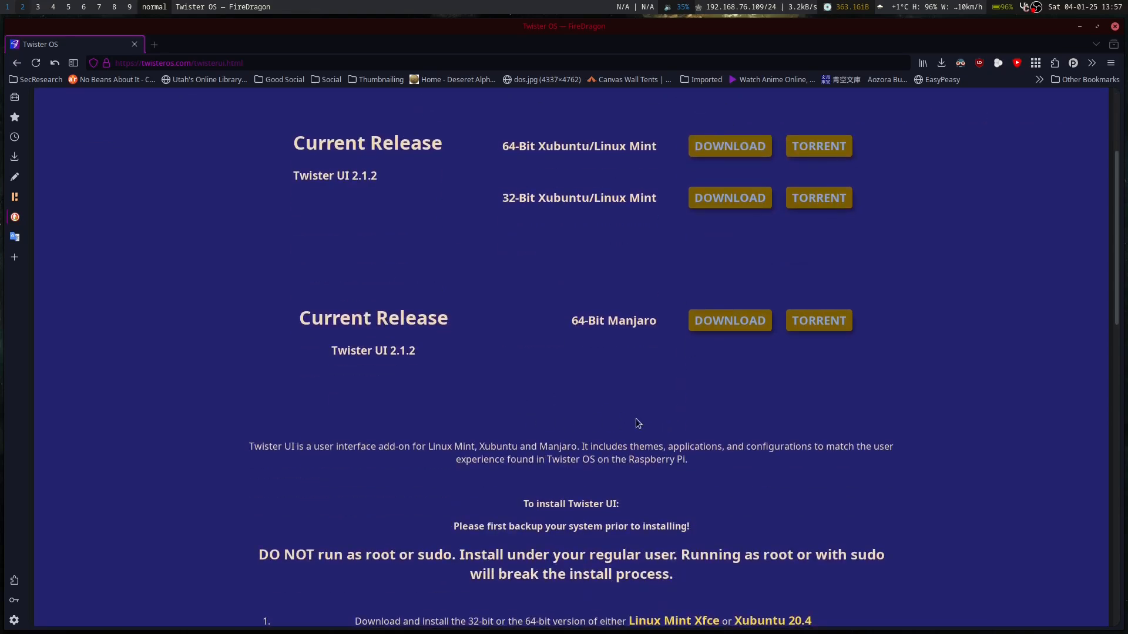
{"action": "scroll", "coordinate": [410, 459], "scroll_direction": "down", "scroll_amount": 12}
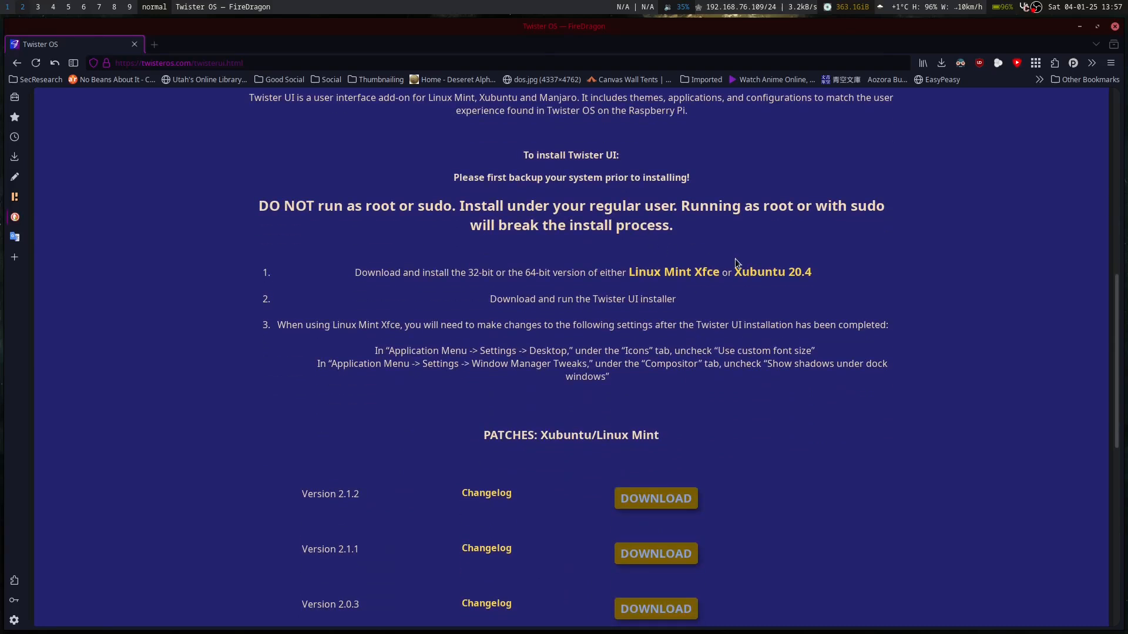
{"action": "key", "text": "alt+Tab"}
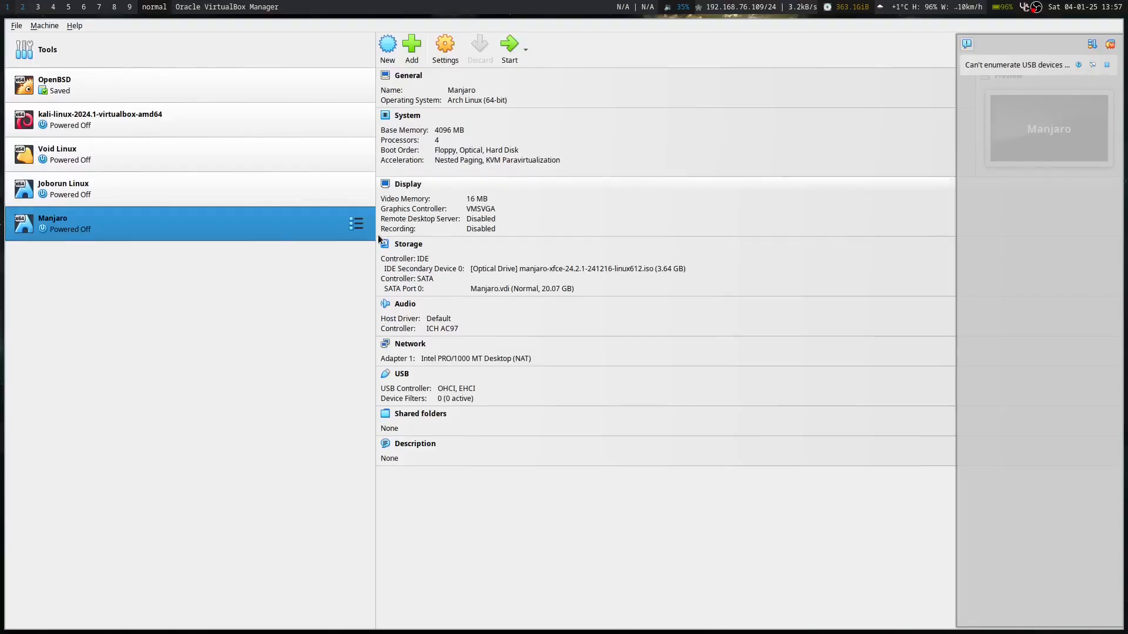
Start the Manjaro VM on workspace 2 and boot it with open source drivers.
{"action": "key", "text": "alt+Tab"}
{"action": "key", "text": "alt+Tab"}
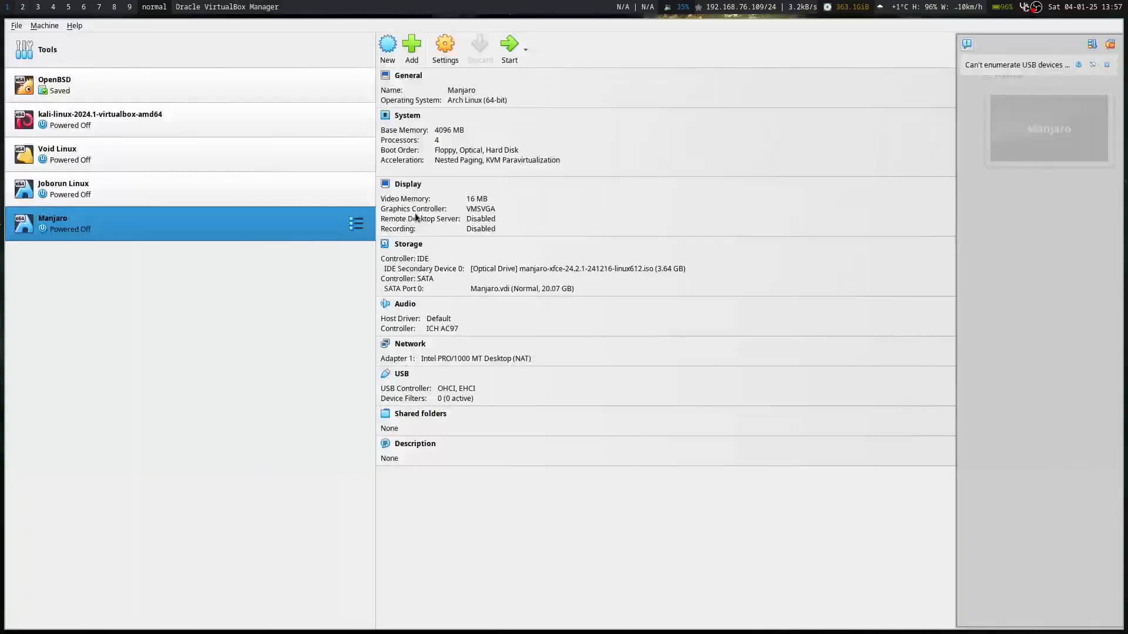
{"action": "left_click", "coordinate": [507, 51]}
{"action": "key", "text": "super+shift+2"}
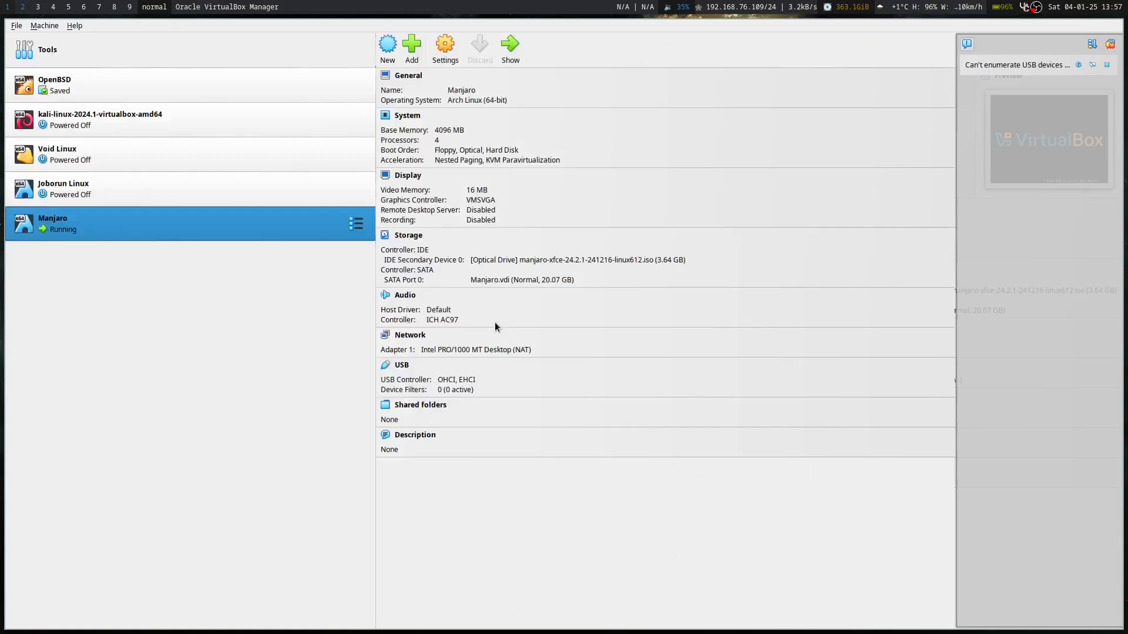
{"action": "key", "text": "super+2"}
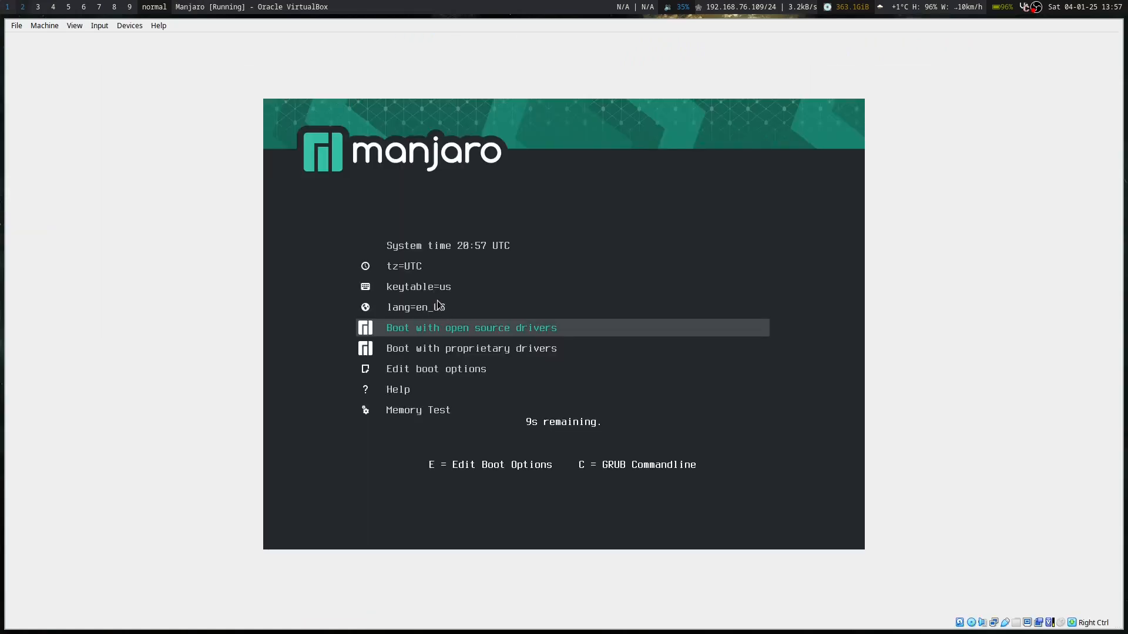
{"action": "key", "text": "Return"}
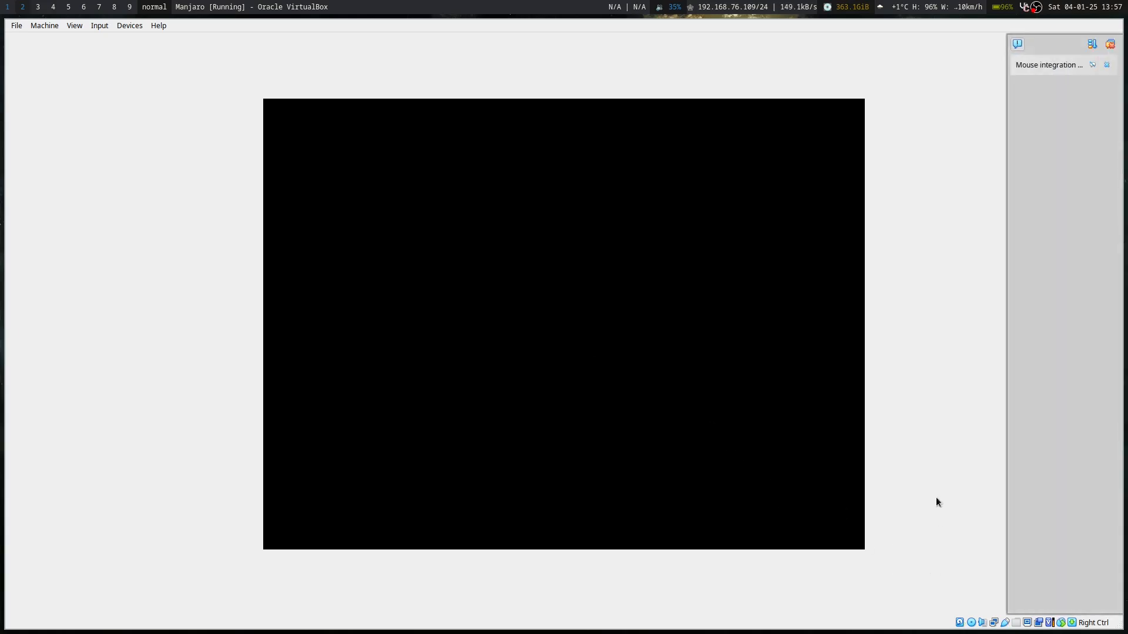
{"action": "left_click", "coordinate": [1106, 65]}
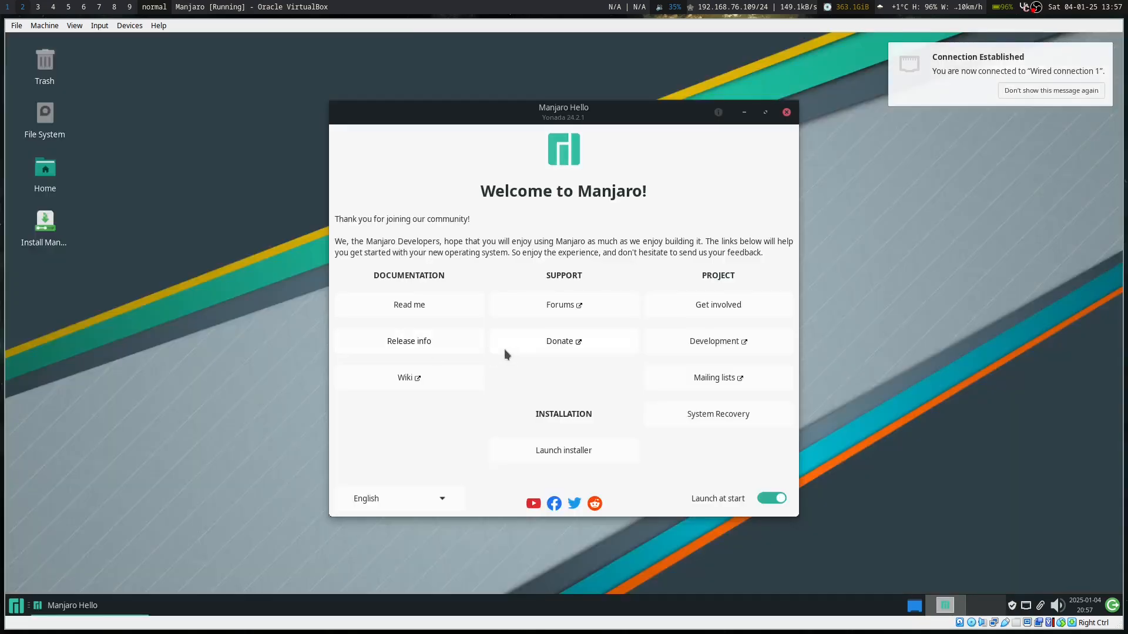
Close Manjaro Hello and shut the guest down via Machine > ACPI Shutdown.
{"action": "left_click", "coordinate": [787, 112]}
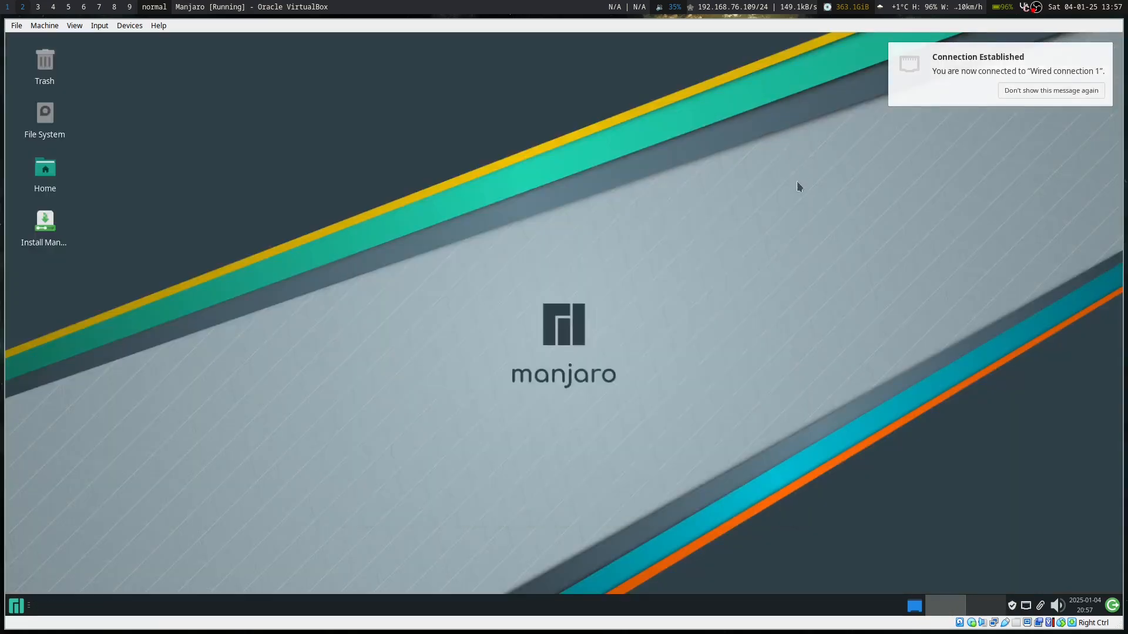
{"action": "left_click", "coordinate": [15, 27]}
{"action": "mouse_move", "coordinate": [45, 25]}
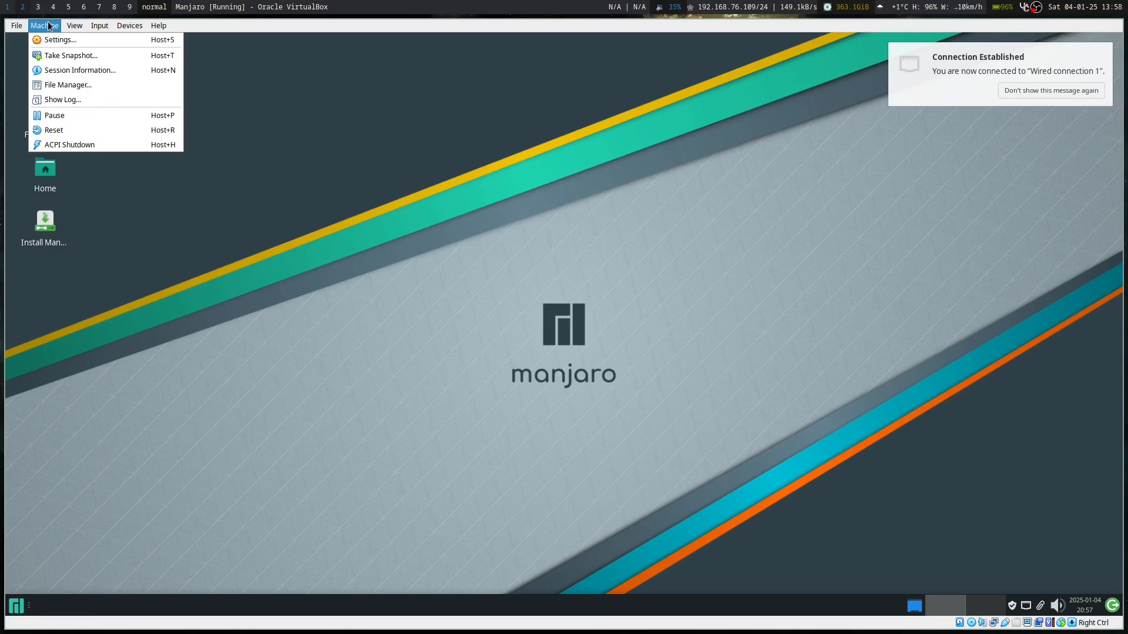
{"action": "left_click", "coordinate": [76, 145]}
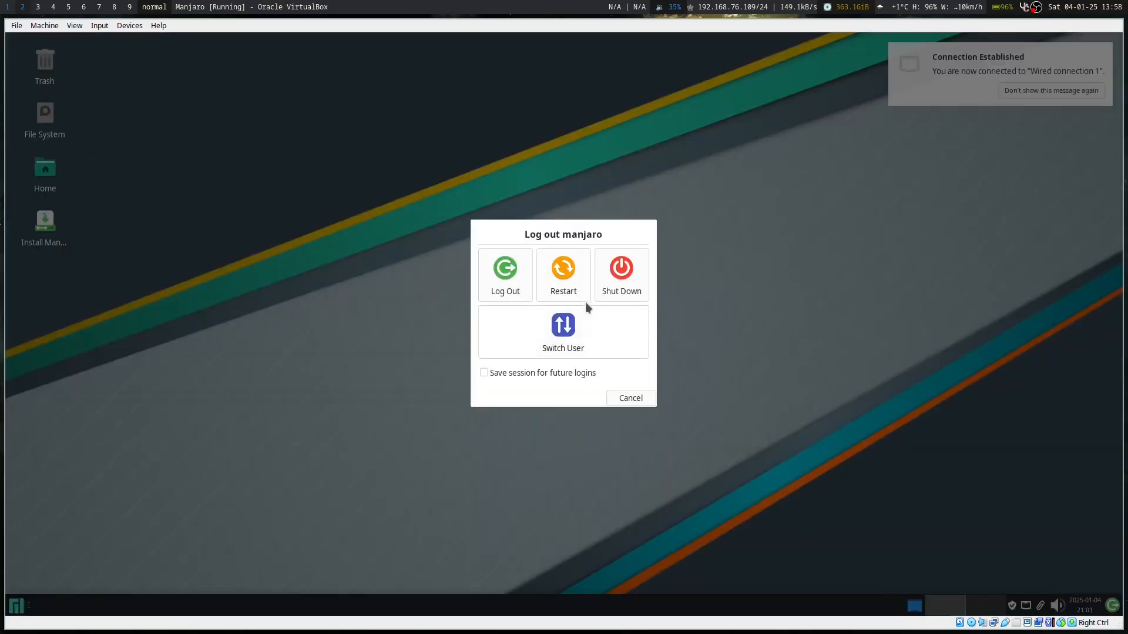
{"action": "left_click", "coordinate": [617, 294]}
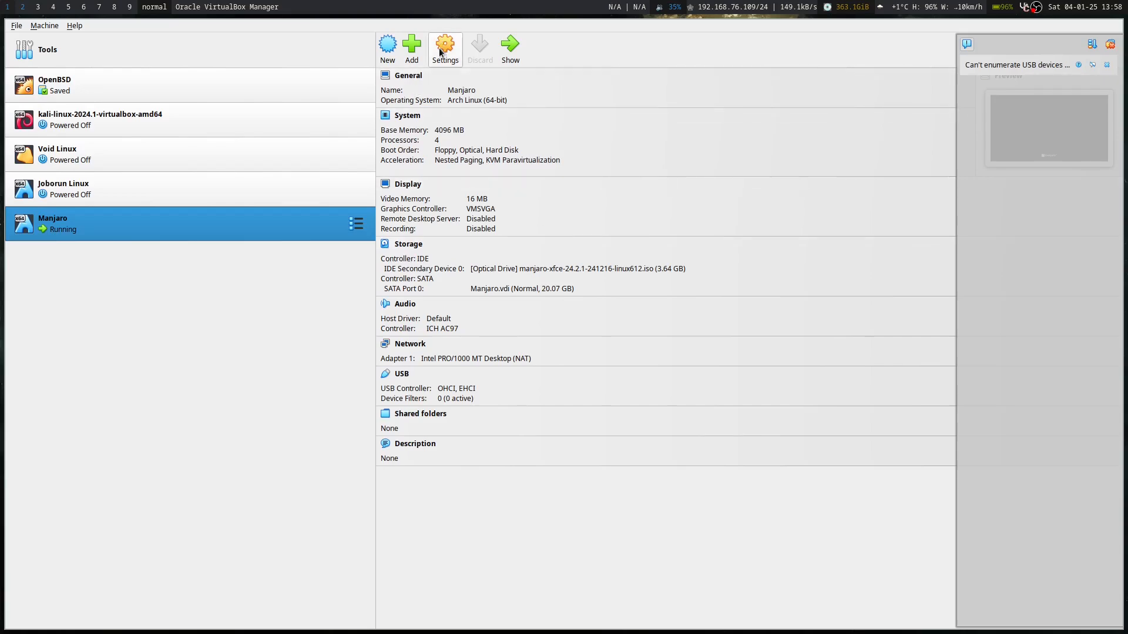
In Settings > Storage, remove the Manjaro ISO so the optical drive shows Empty.
{"action": "left_click", "coordinate": [441, 52]}
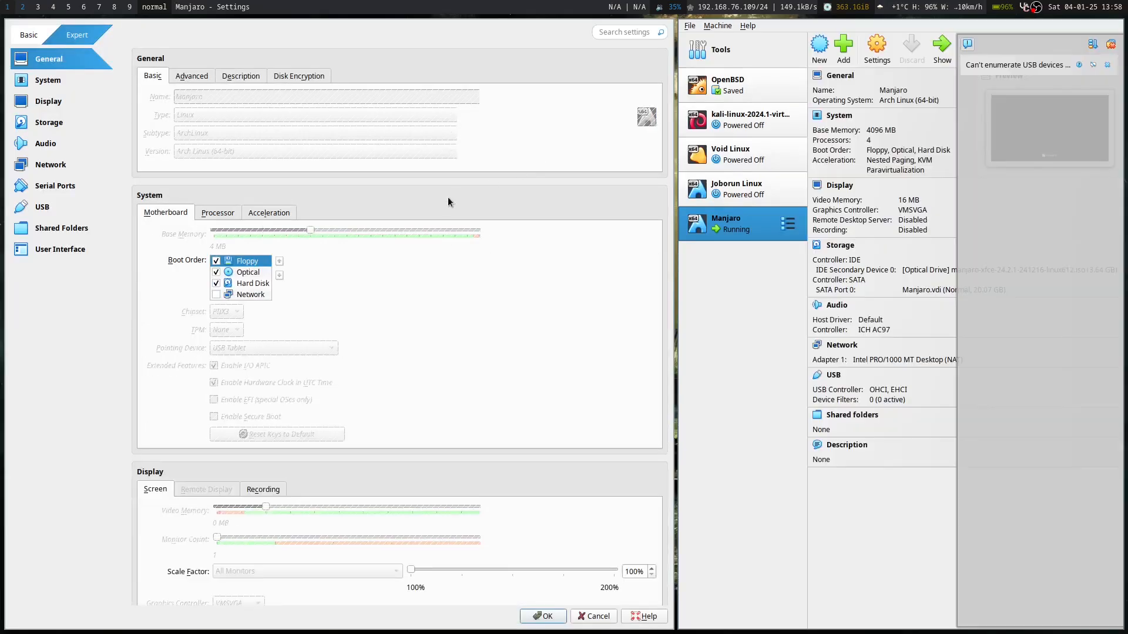
{"action": "left_click", "coordinate": [56, 123]}
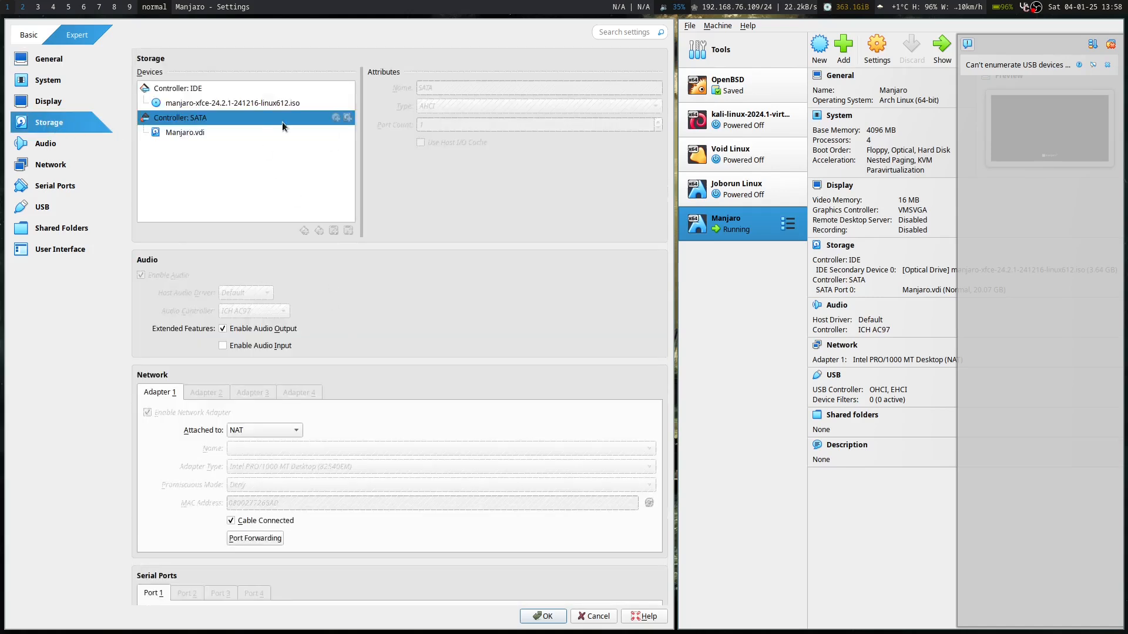
{"action": "left_click", "coordinate": [203, 104]}
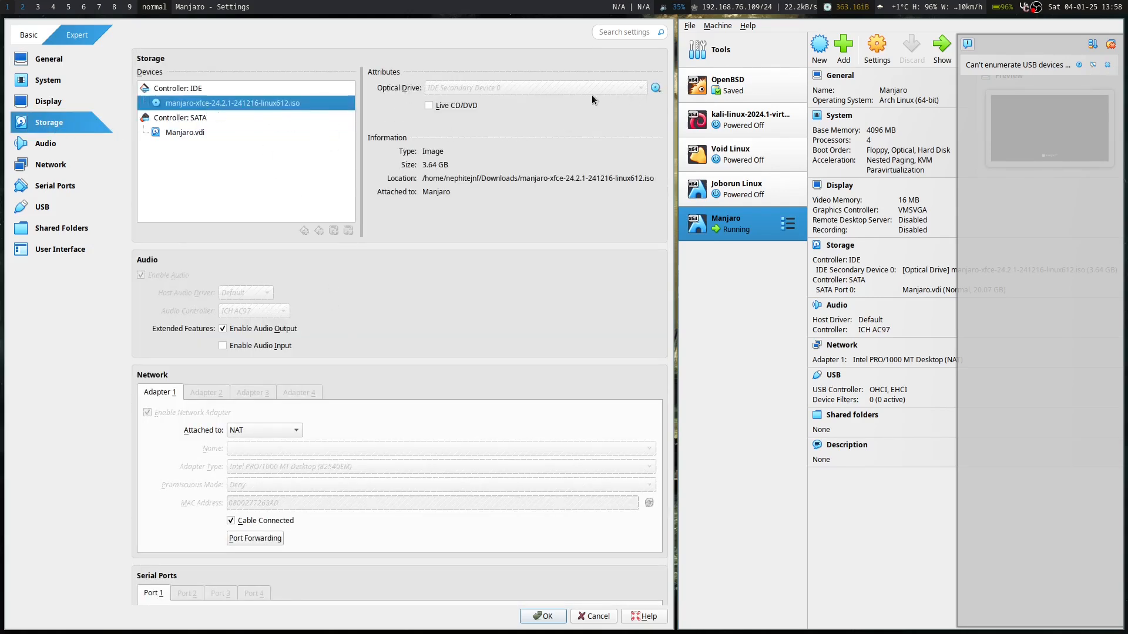
{"action": "right_click", "coordinate": [221, 106]}
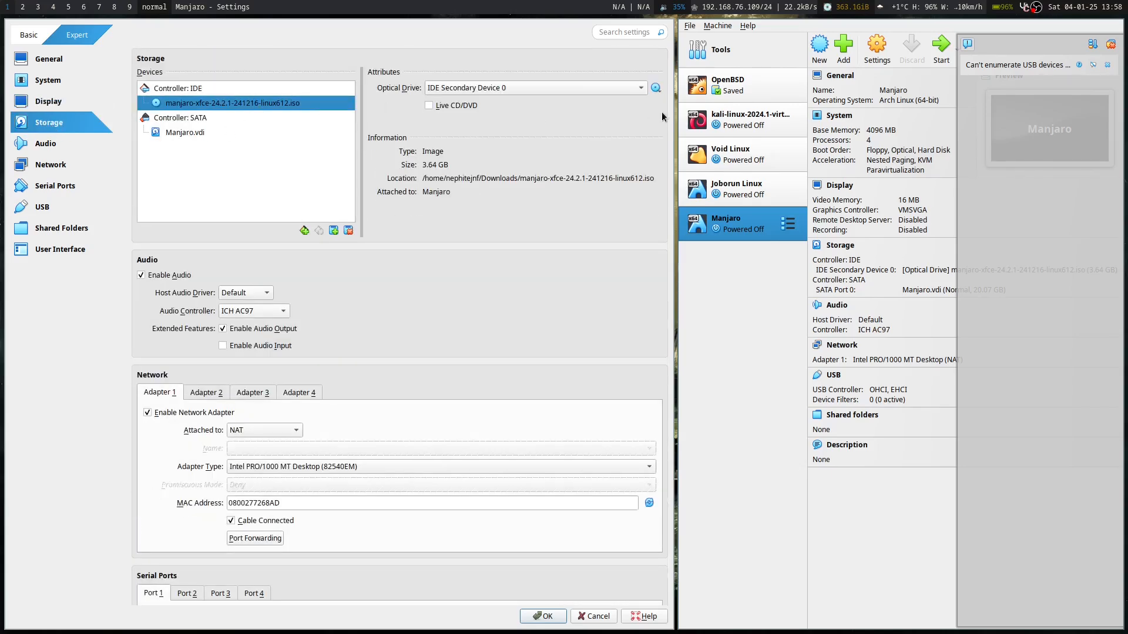
{"action": "left_click", "coordinate": [655, 88]}
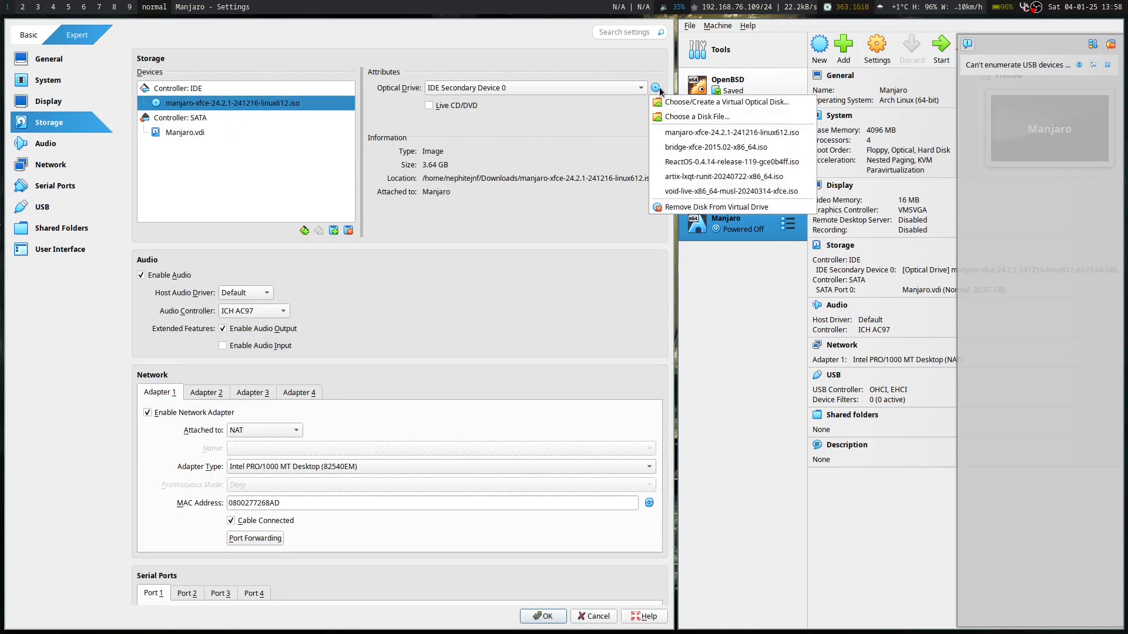
{"action": "left_click", "coordinate": [716, 207]}
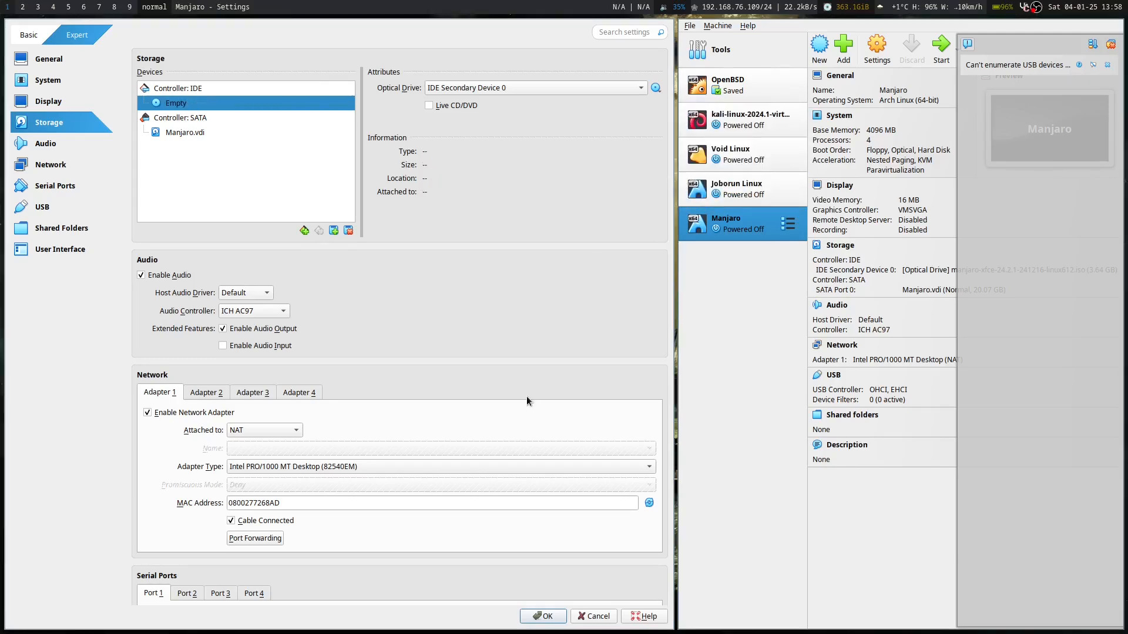
{"action": "left_click", "coordinate": [550, 617]}
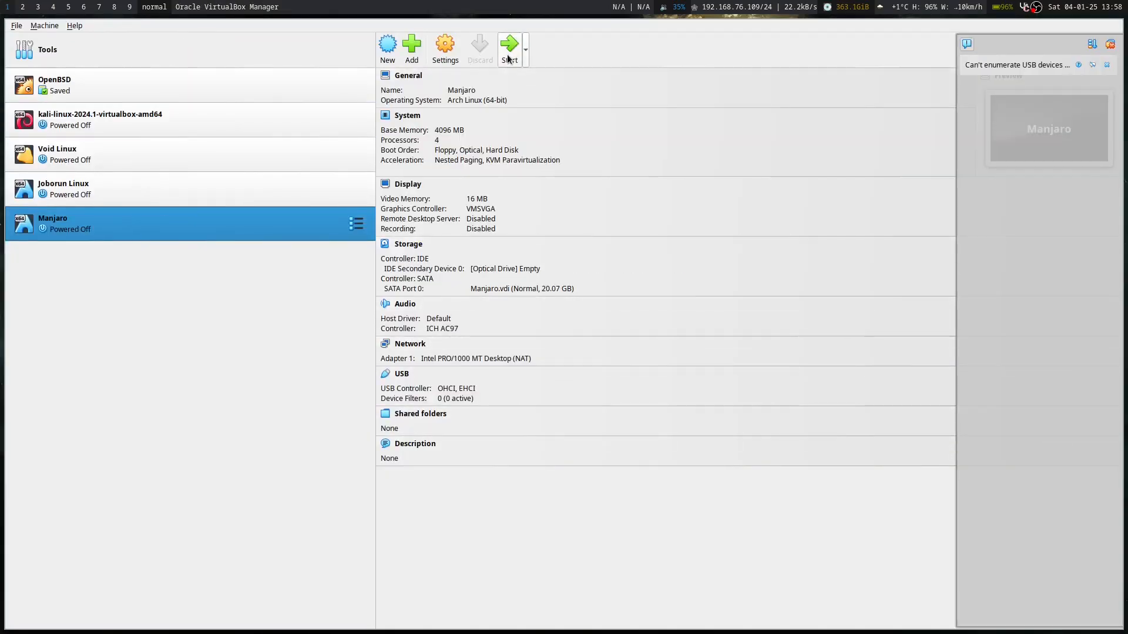
Start Manjaro again, untick Manjaro Hello's 'Launch at start', and close the welcome window.
{"action": "left_click", "coordinate": [507, 56]}
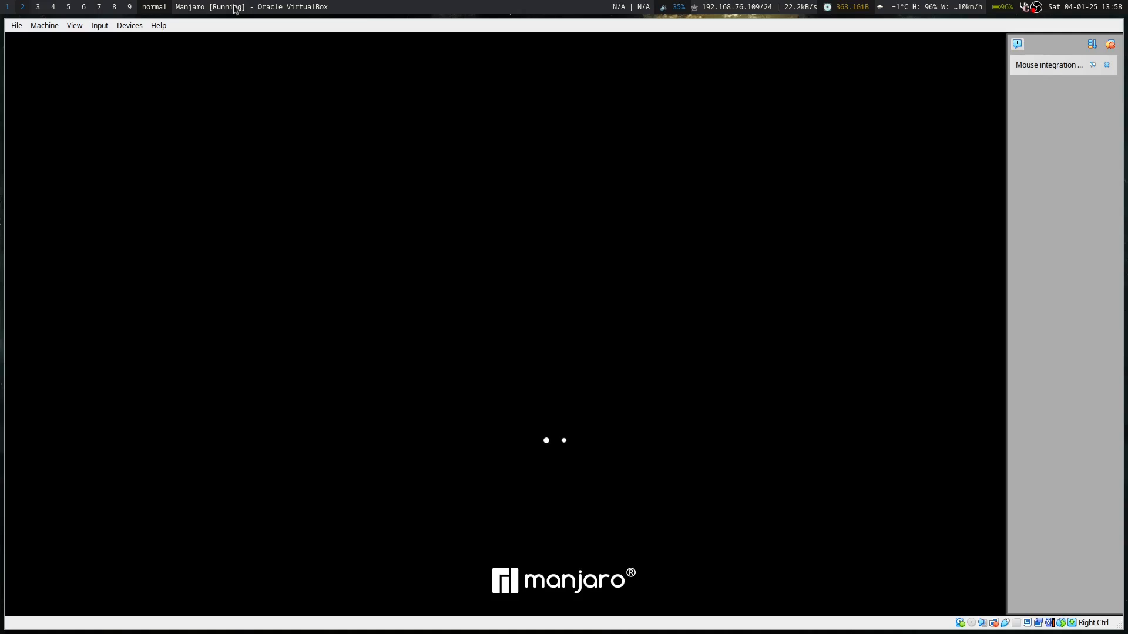
{"action": "left_click", "coordinate": [1107, 65]}
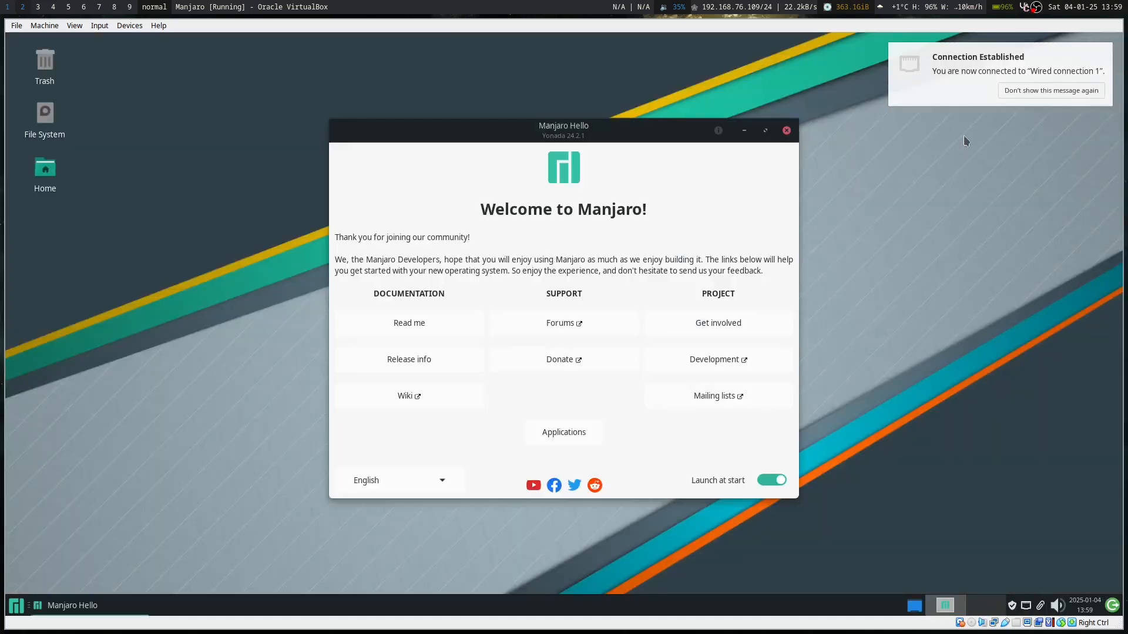
{"action": "left_click", "coordinate": [771, 481]}
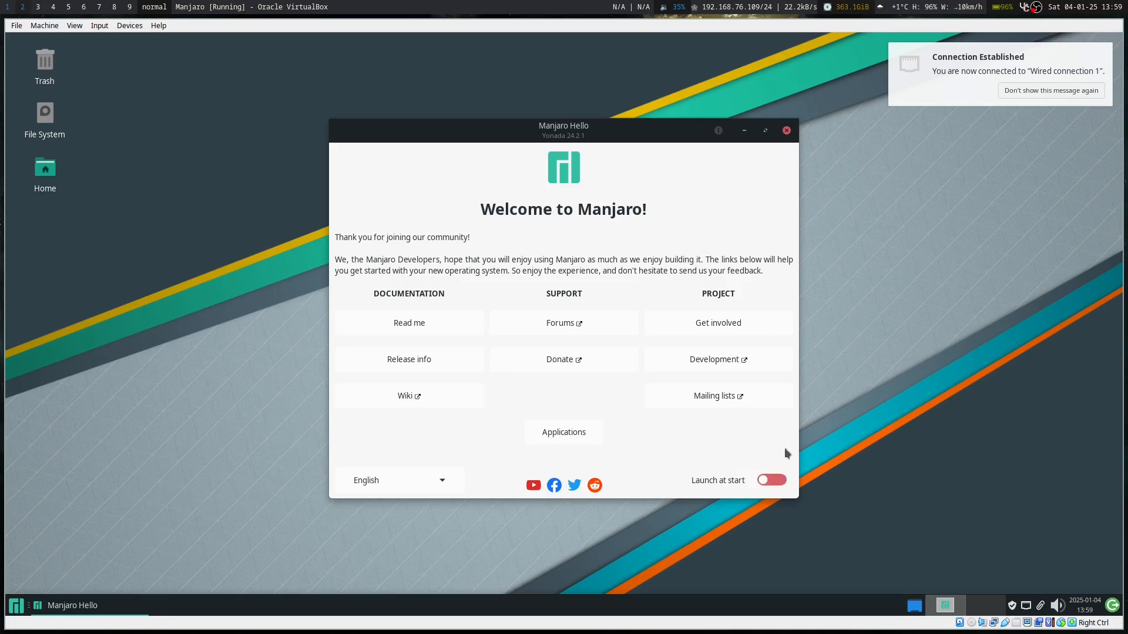
{"action": "left_click", "coordinate": [786, 131]}
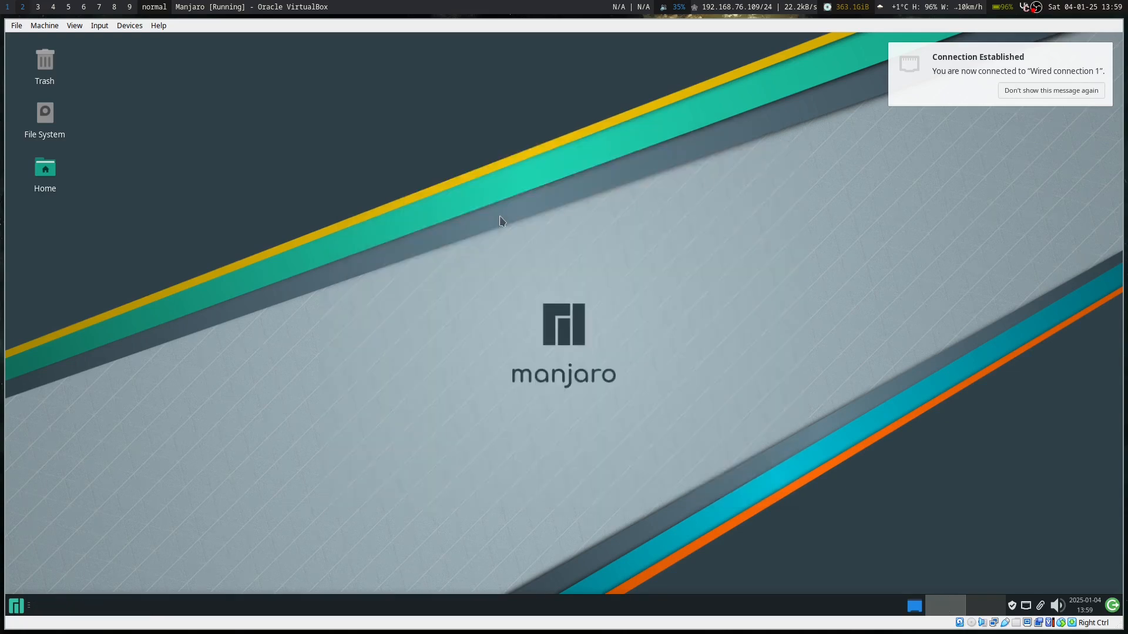
Launch Firefox from the Internet menu and load twisteros.com.
{"action": "left_click", "coordinate": [16, 606]}
{"action": "left_click", "coordinate": [188, 436]}
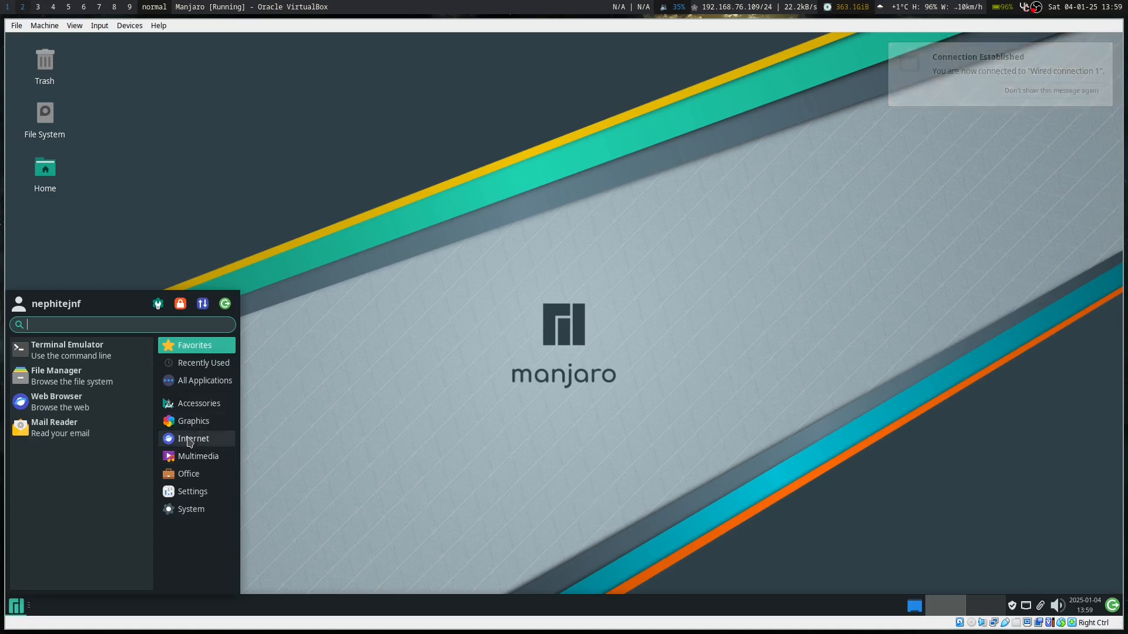
{"action": "left_click", "coordinate": [44, 402]}
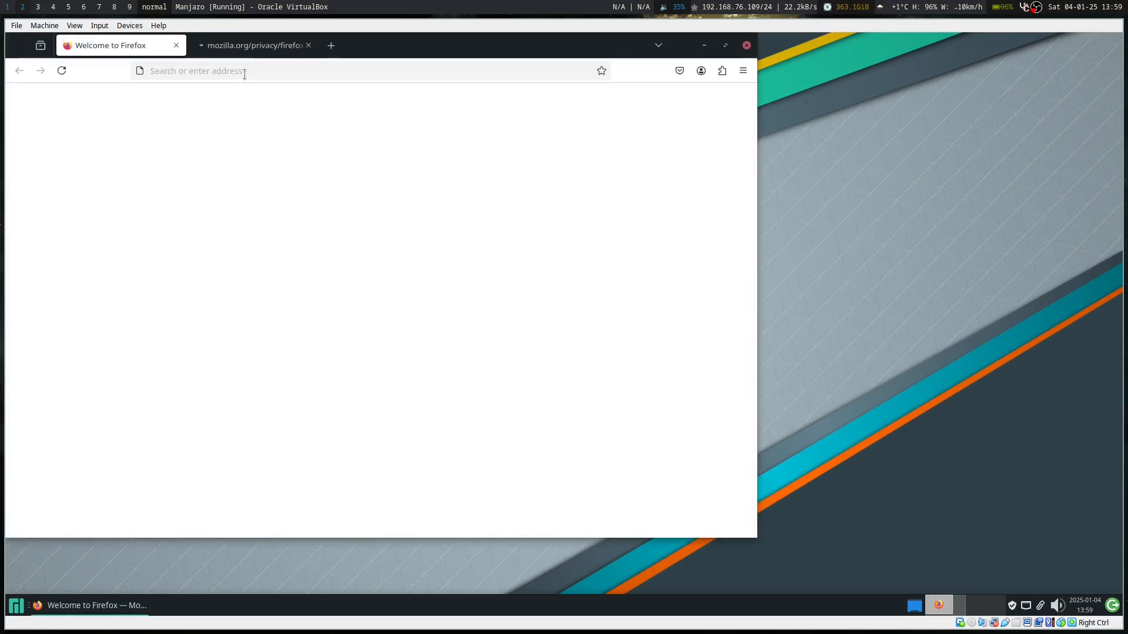
{"action": "left_click", "coordinate": [245, 71]}
{"action": "type", "text": "tw"}
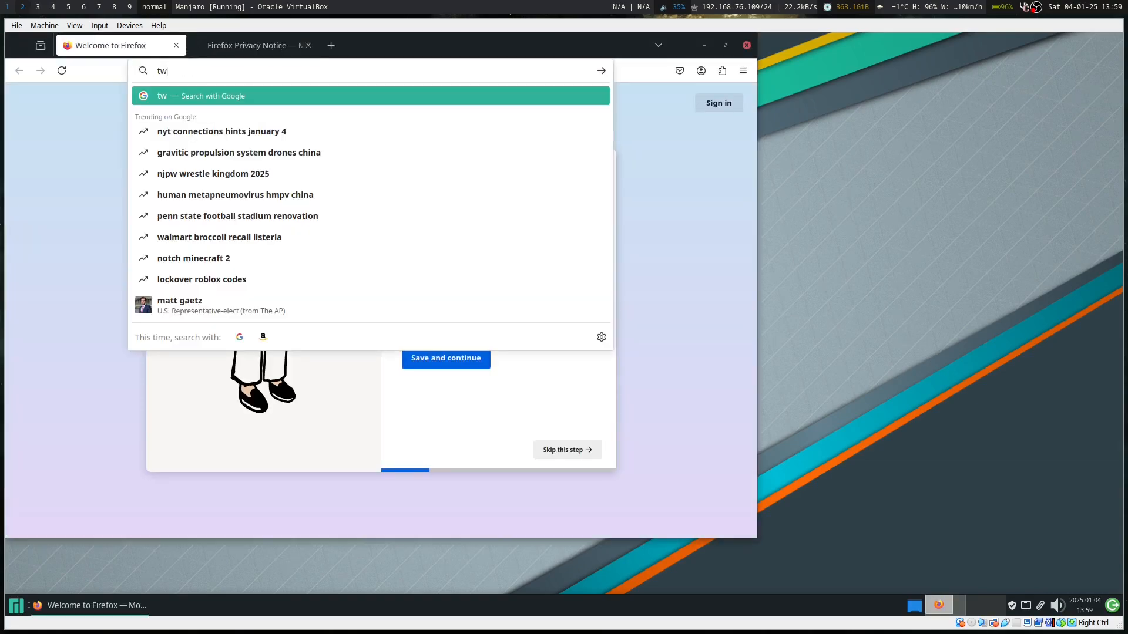
{"action": "type", "text": "ist"}
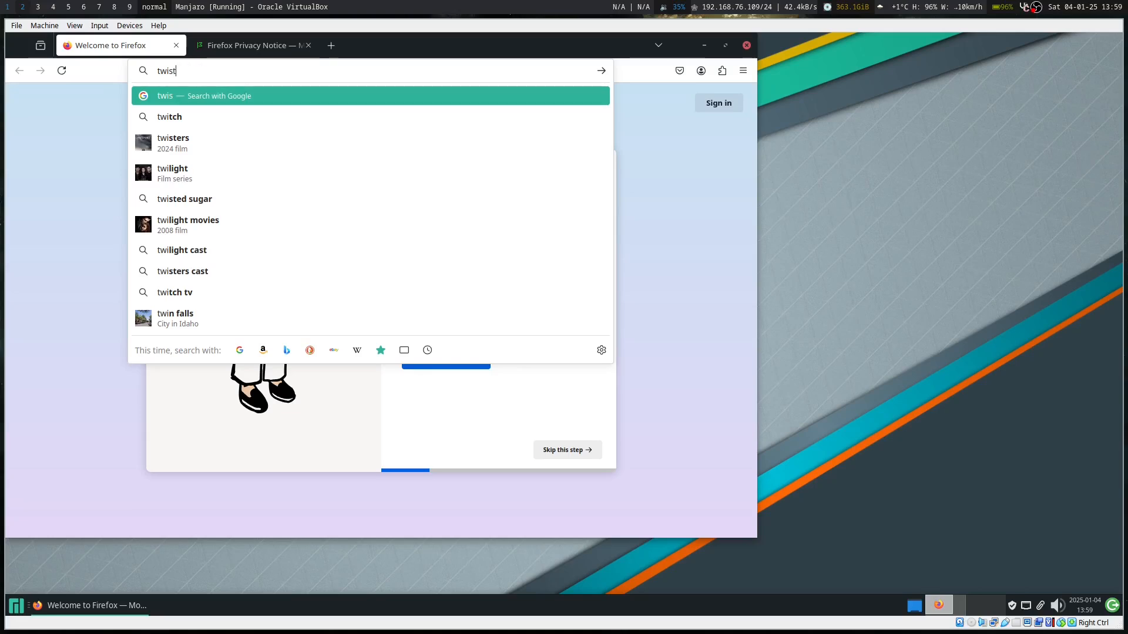
{"action": "type", "text": "eros.com"}
{"action": "key", "text": "Return"}
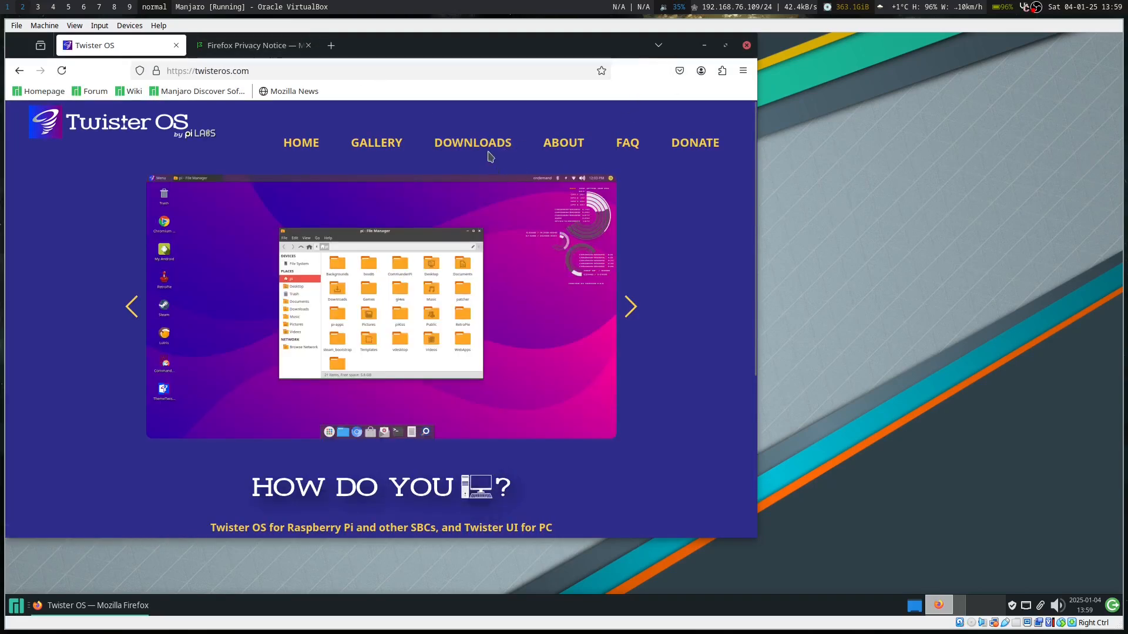
Go to Downloads > Twister UI and start the 64-Bit Manjaro installer download.
{"action": "left_click", "coordinate": [488, 147]}
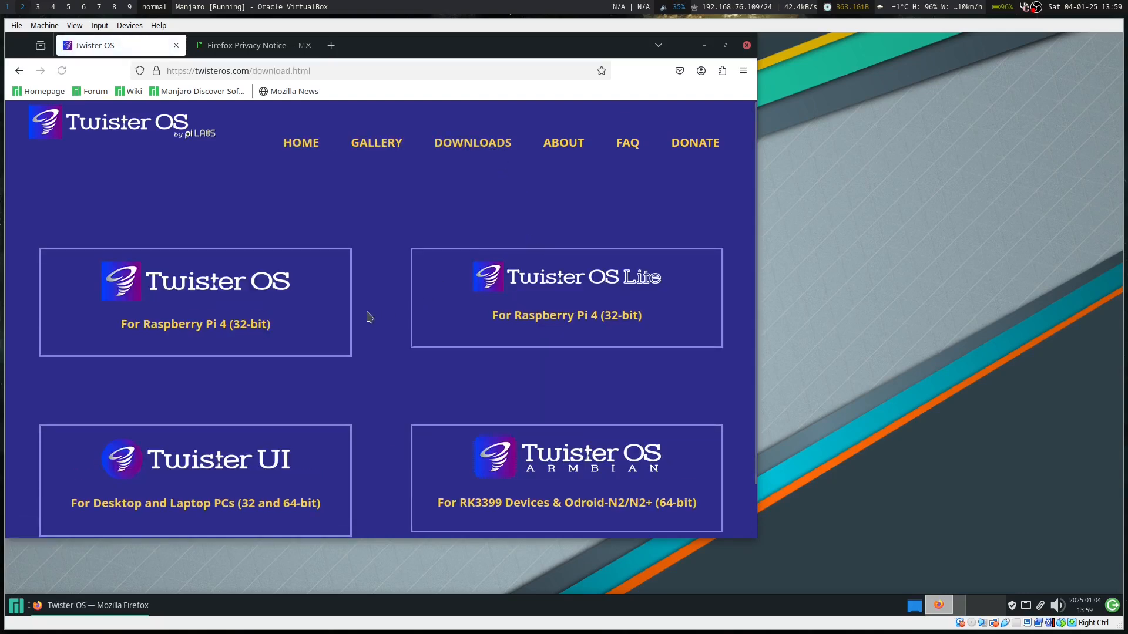
{"action": "scroll", "coordinate": [369, 318], "scroll_direction": "down", "scroll_amount": 2}
{"action": "left_click", "coordinate": [246, 452]}
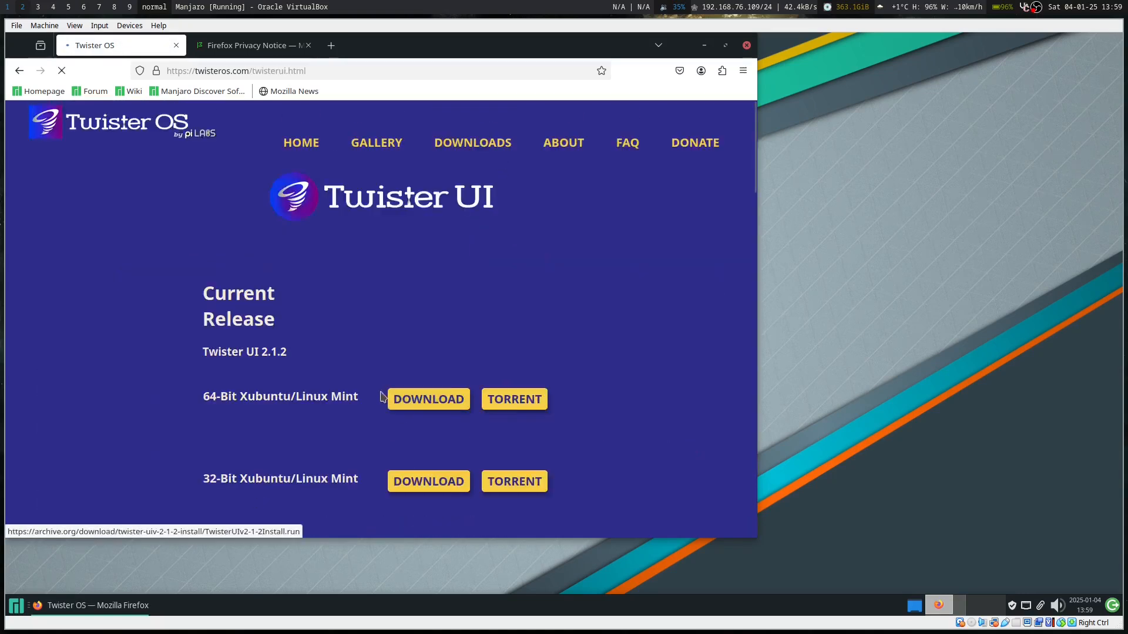
{"action": "scroll", "coordinate": [440, 452], "scroll_direction": "down", "scroll_amount": 6}
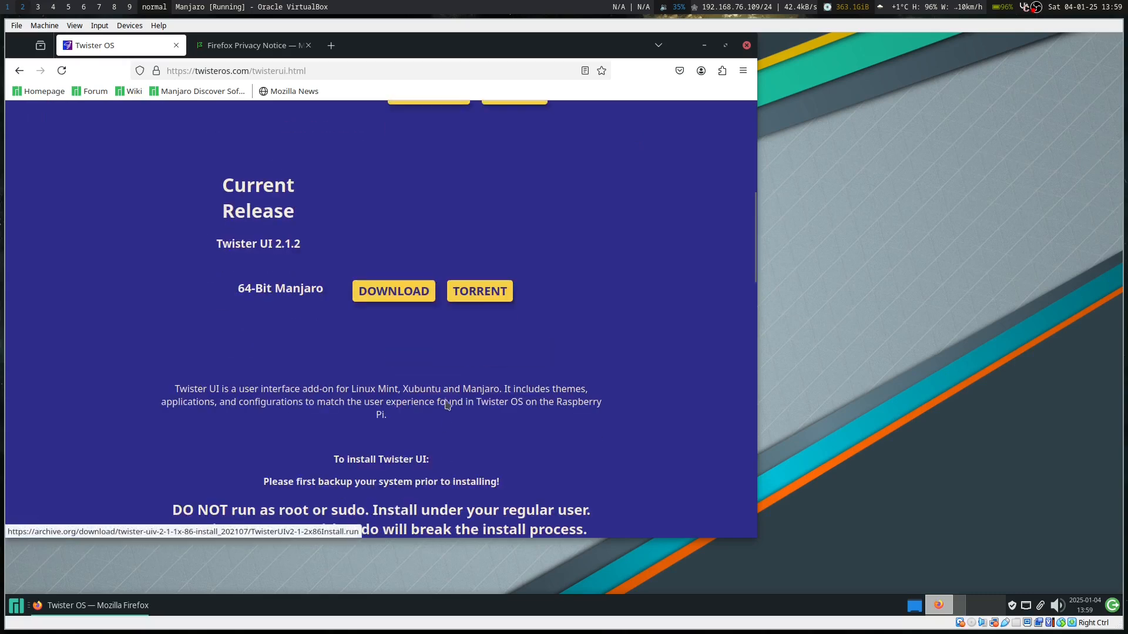
{"action": "left_click", "coordinate": [404, 290]}
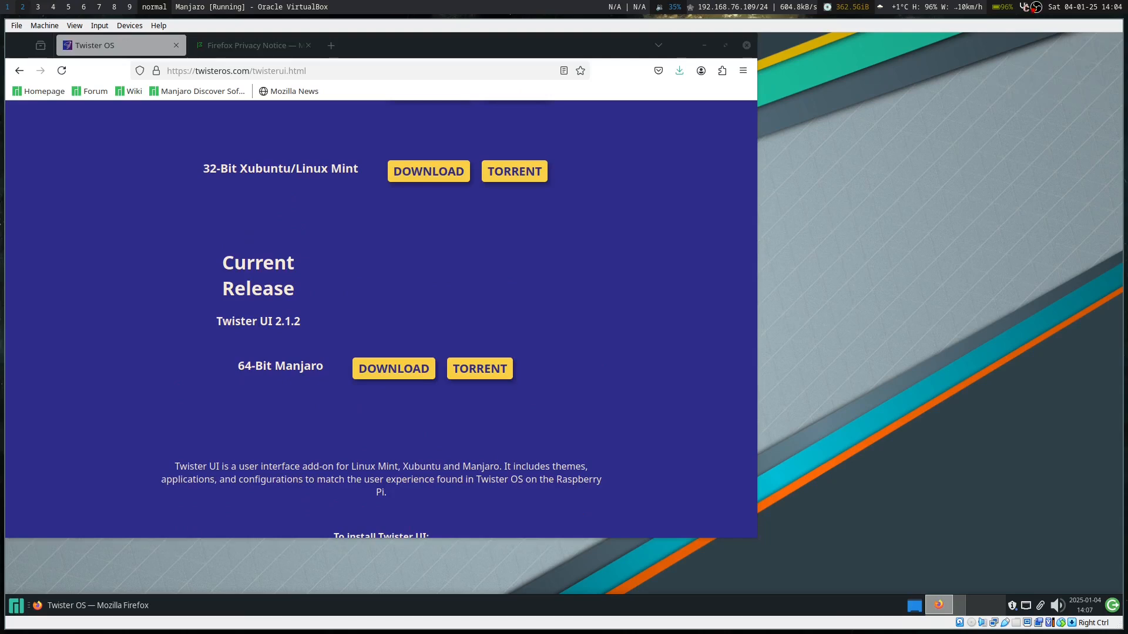
Confirm in Firefox's downloads panel that TwisterUIManjaroV2-1-2Install.run (501 MB) completed.
{"action": "left_click", "coordinate": [680, 71]}
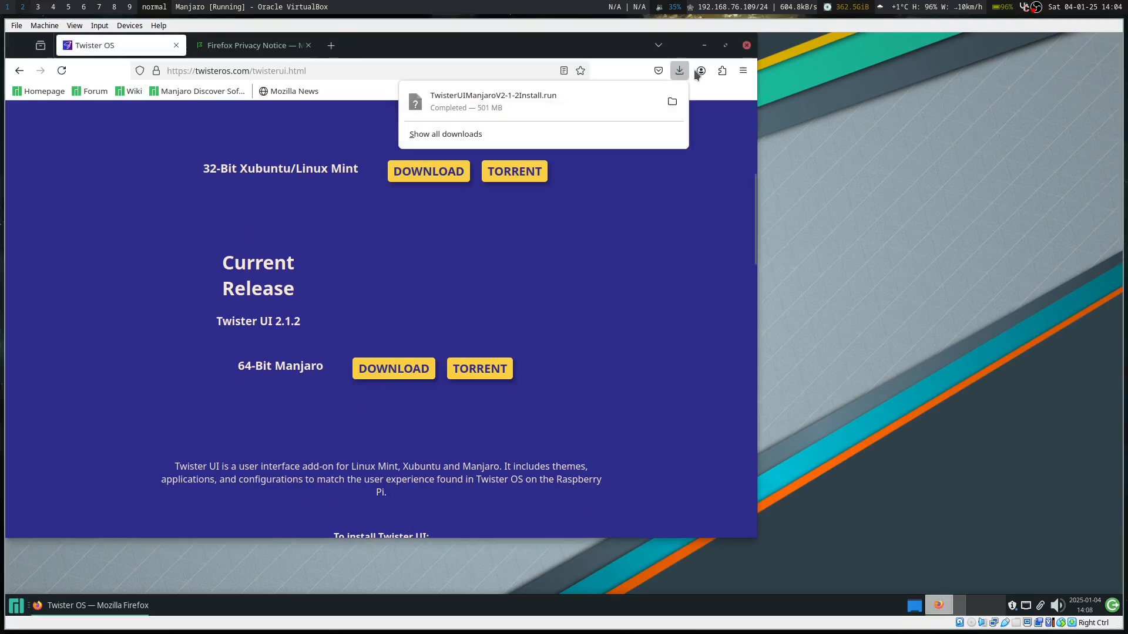
{"action": "left_click", "coordinate": [680, 70]}
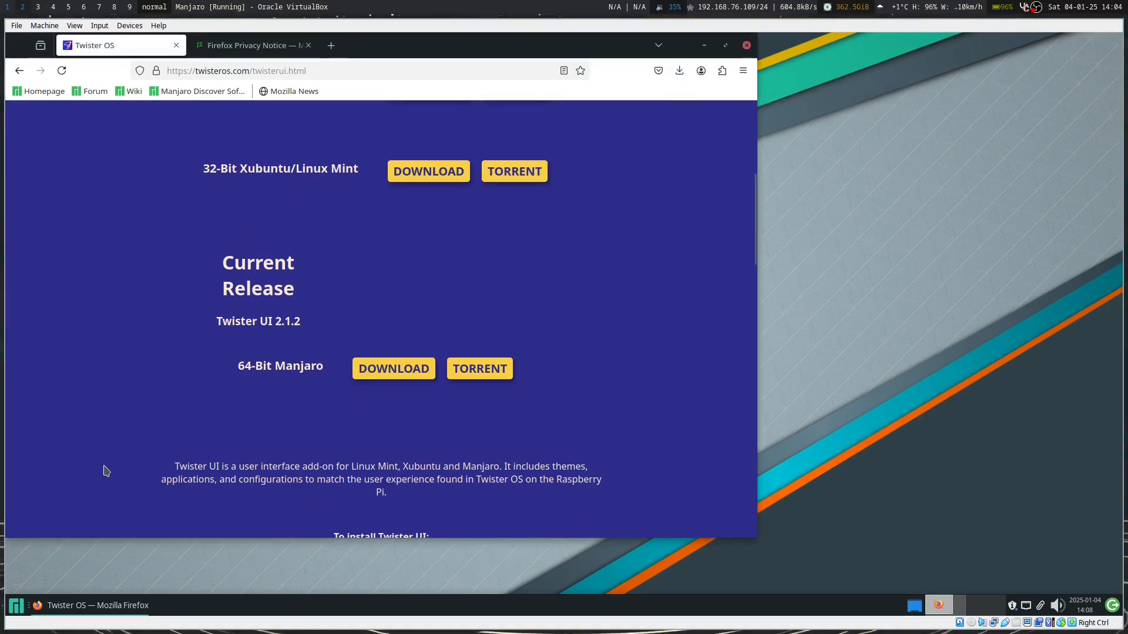
Open the File Manager to the Downloads folder.
{"action": "left_click", "coordinate": [8, 613]}
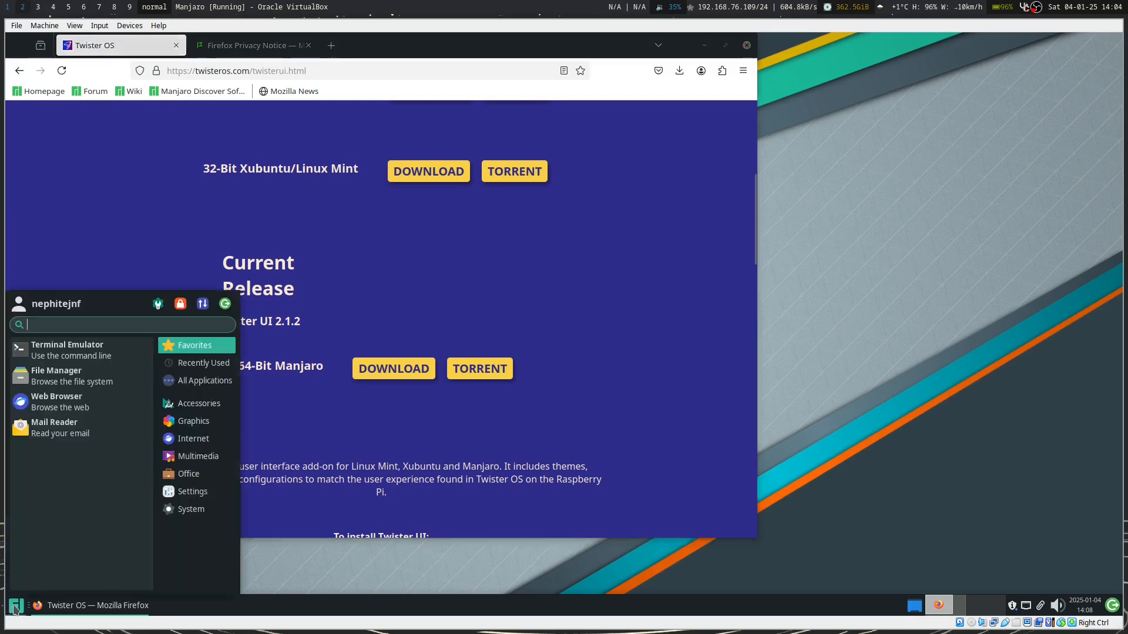
{"action": "left_click", "coordinate": [83, 378]}
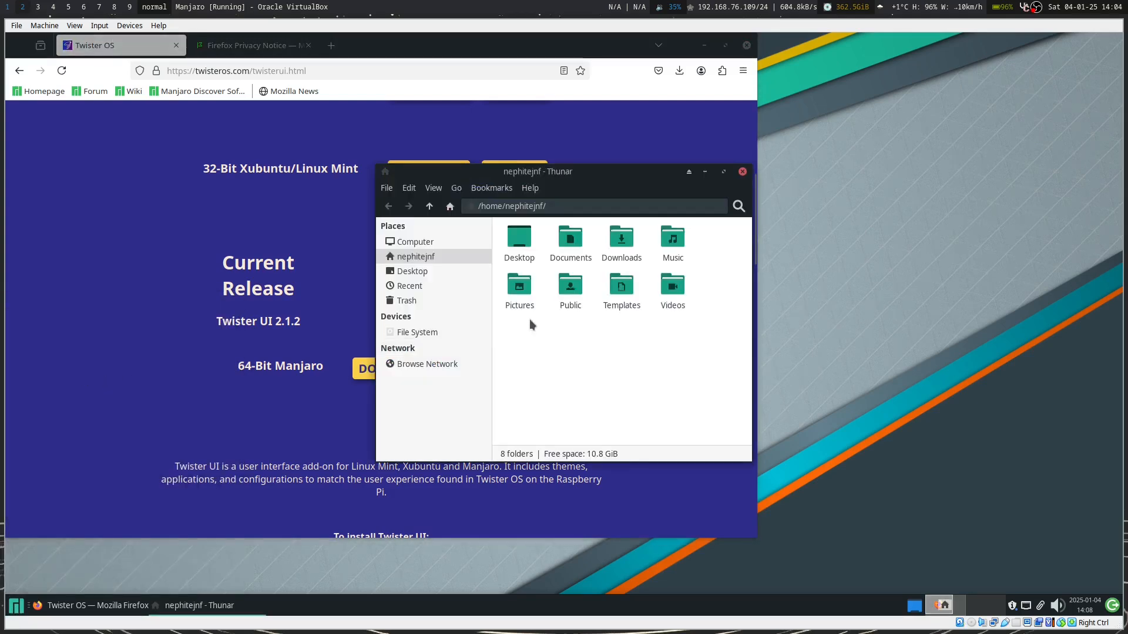
{"action": "left_click", "coordinate": [630, 240]}
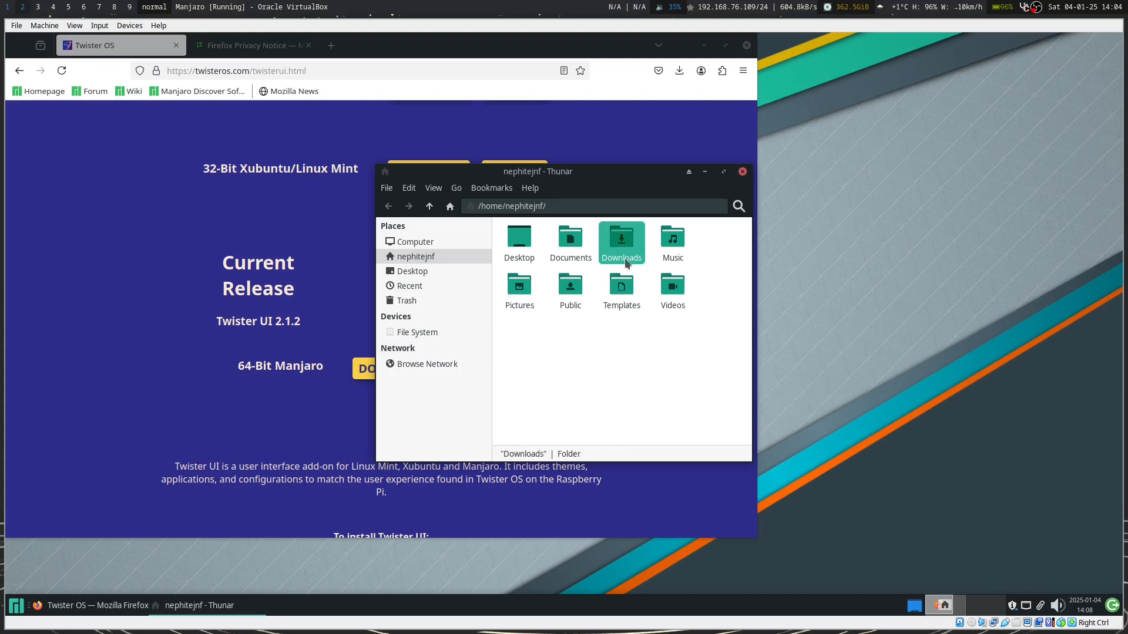
{"action": "double_click", "coordinate": [624, 240]}
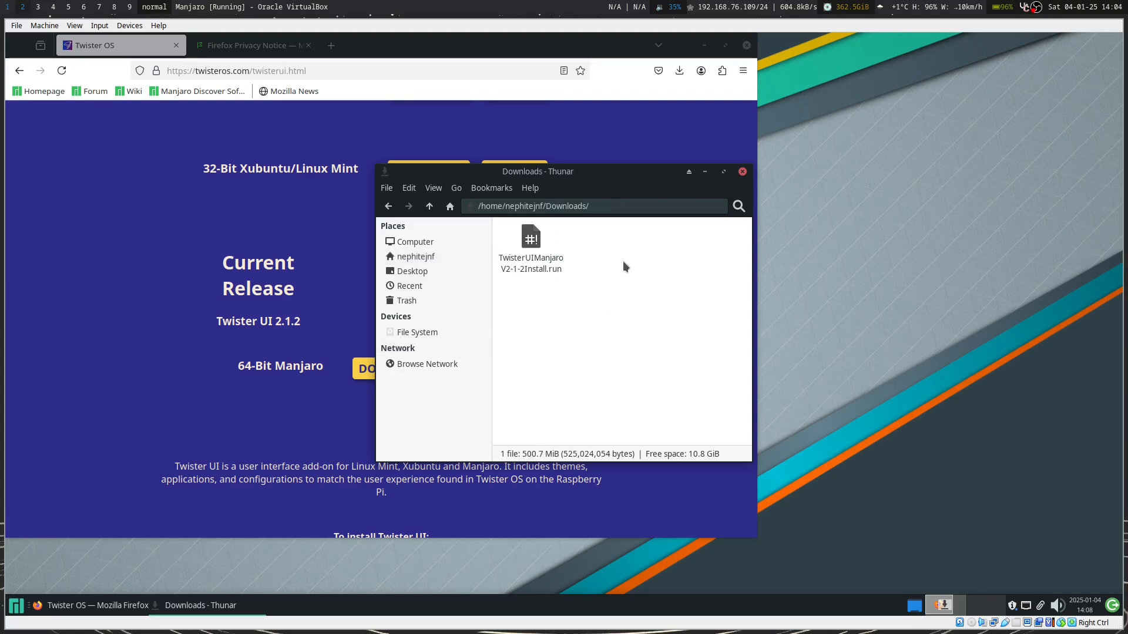
Allow TwisterUIManjaroV2-1-2Install.run to run as a program, then try opening it.
{"action": "right_click", "coordinate": [535, 249]}
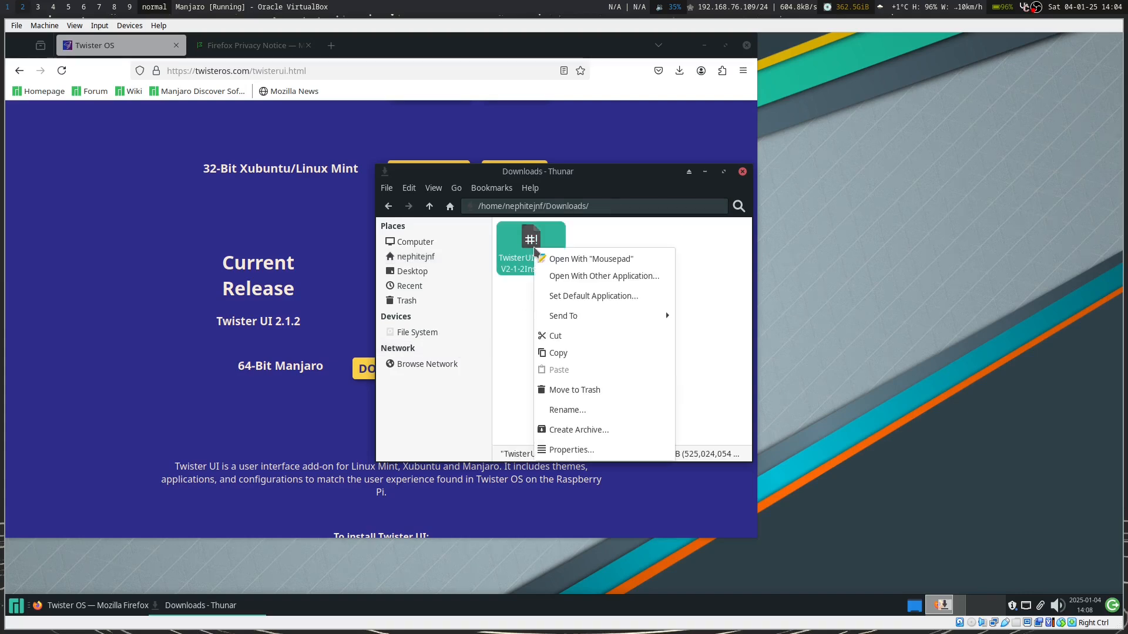
{"action": "left_click", "coordinate": [590, 450]}
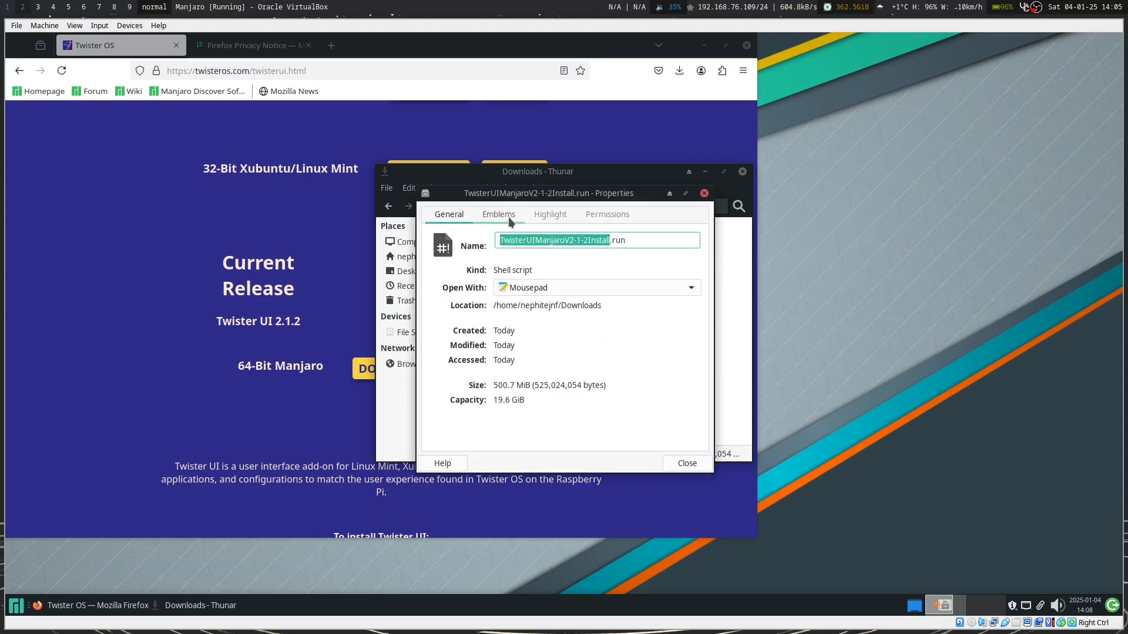
{"action": "left_click", "coordinate": [606, 215]}
{"action": "left_click", "coordinate": [509, 375]}
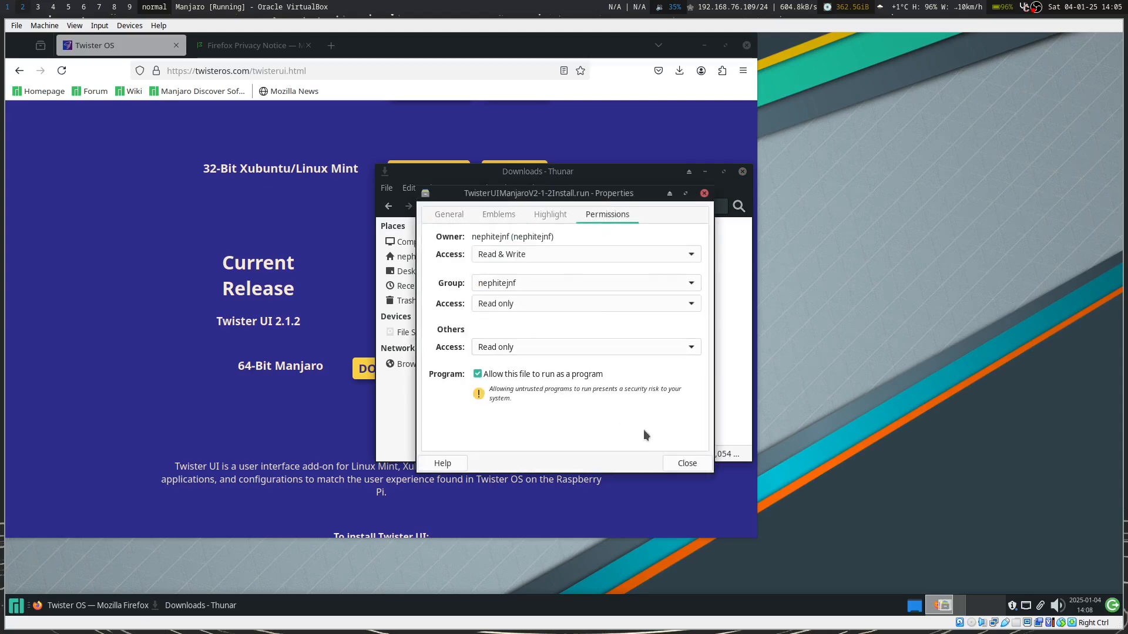
{"action": "left_click", "coordinate": [697, 467]}
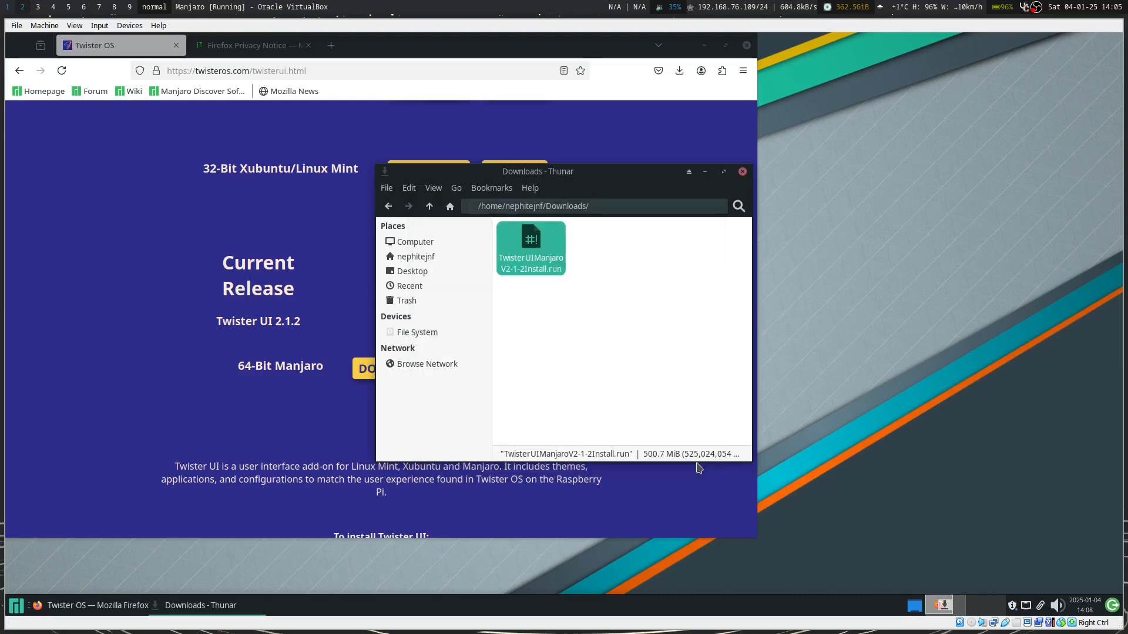
{"action": "double_click", "coordinate": [527, 242]}
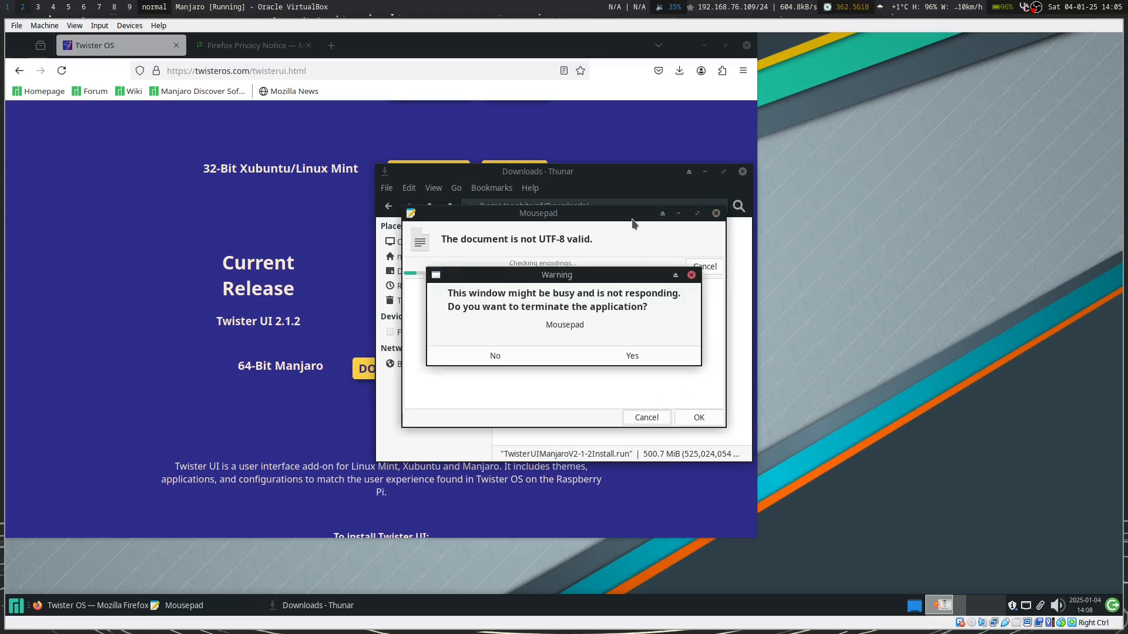
Terminate the hung Mousepad and open the Downloads folder's own context menu.
{"action": "left_click", "coordinate": [601, 360]}
{"action": "right_click", "coordinate": [545, 253]}
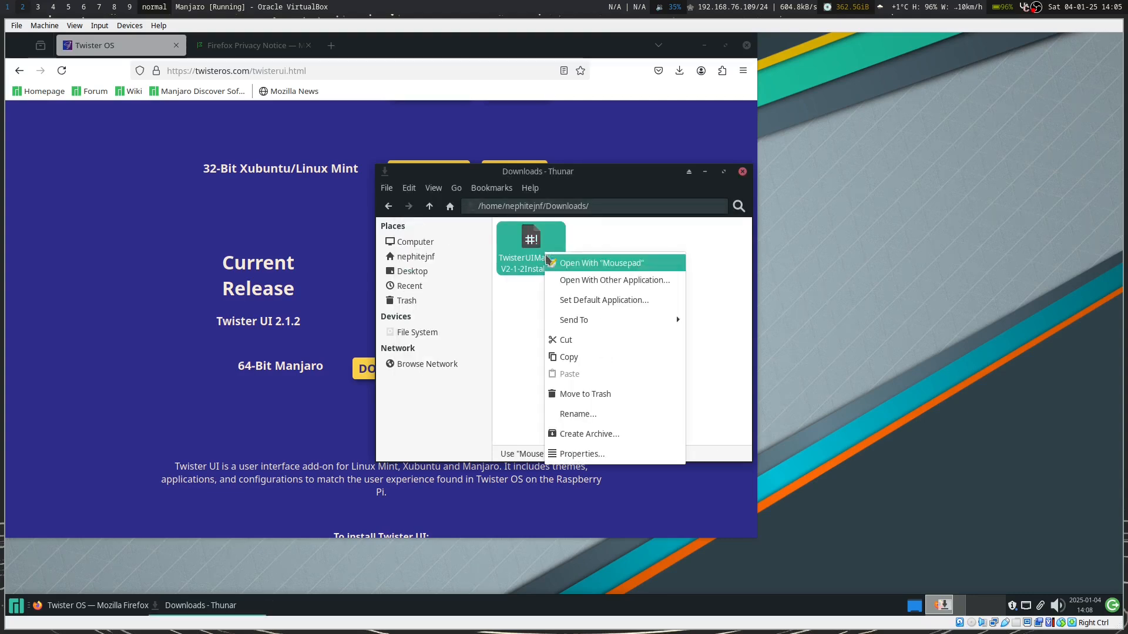
{"action": "left_click", "coordinate": [654, 295]}
{"action": "right_click", "coordinate": [653, 294]}
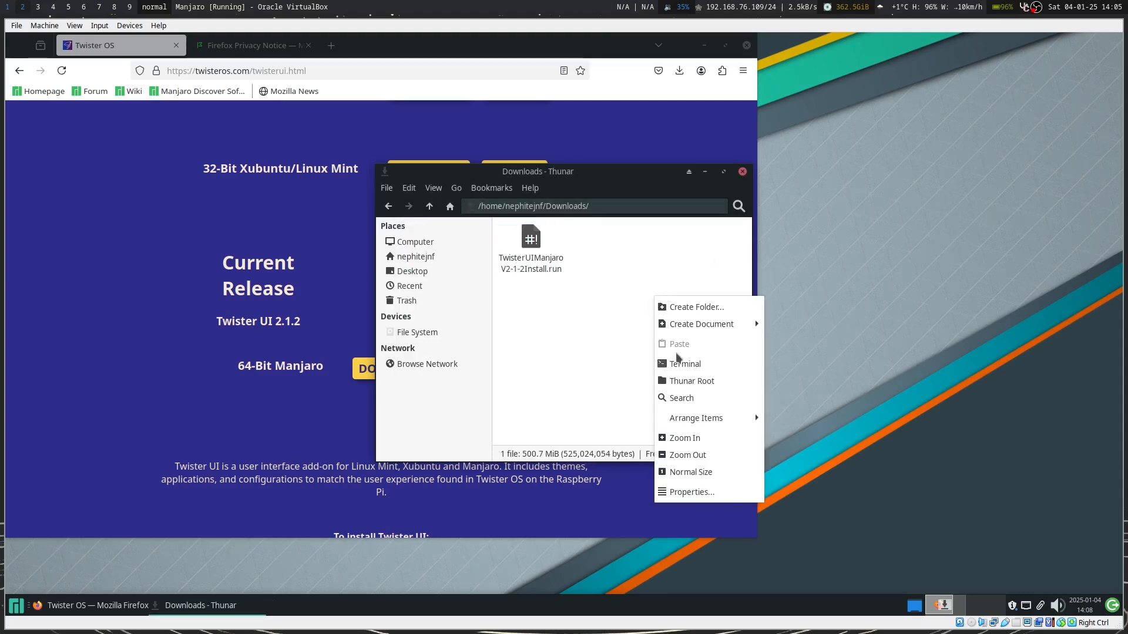
Open a terminal in Downloads and run the Twister UI installer script.
{"action": "left_click", "coordinate": [689, 363]}
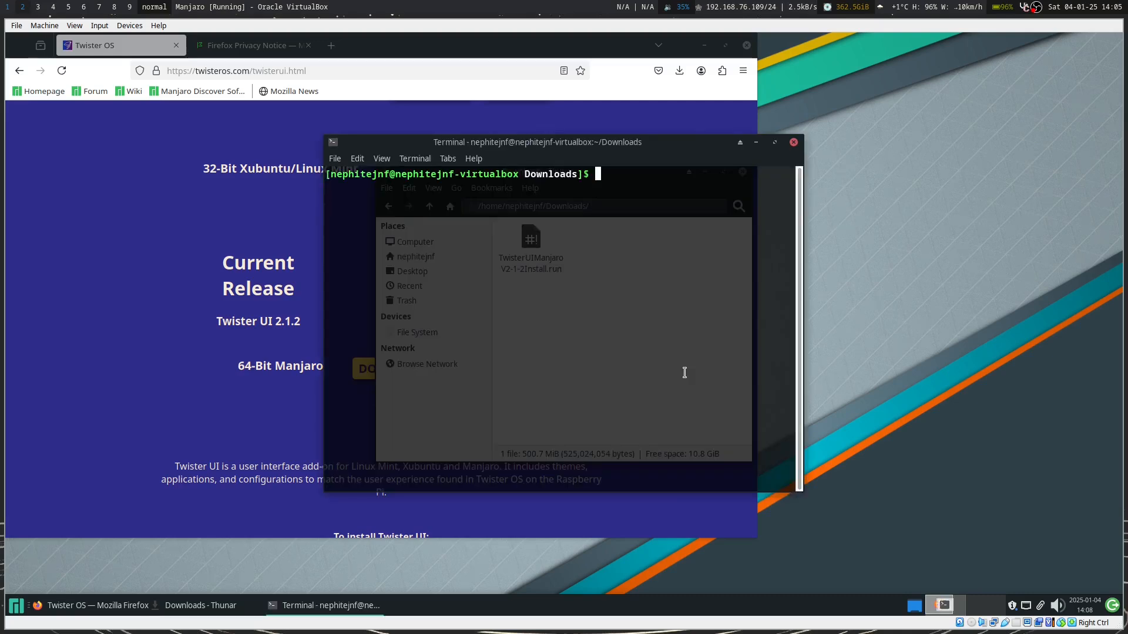
{"action": "type", "text": "./Twist"}
{"action": "key", "text": "Tab"}
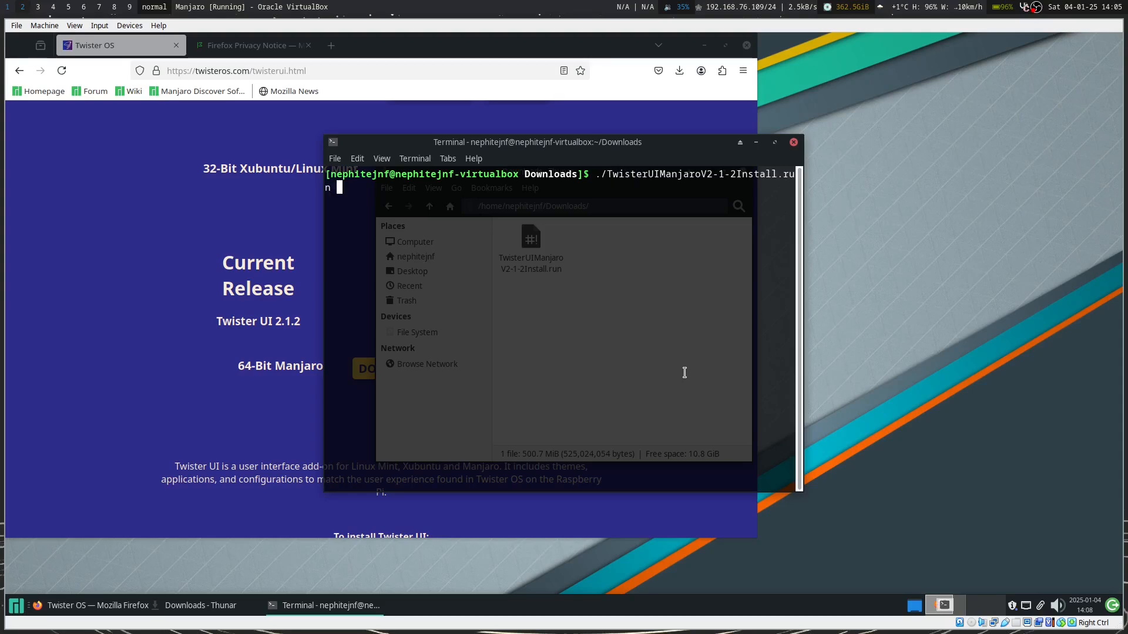
{"action": "key", "text": "Return"}
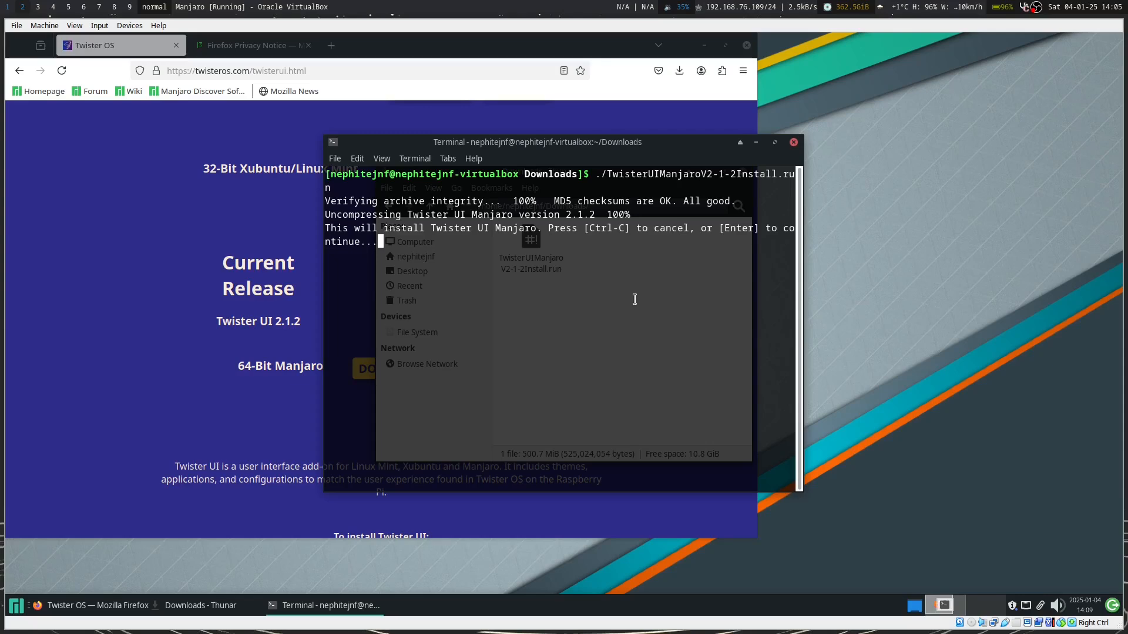
Accept the installer prompts for dependencies, default kodi provider, AUR builds, scrcpy and Google Chrome.
{"action": "key", "text": "Return"}
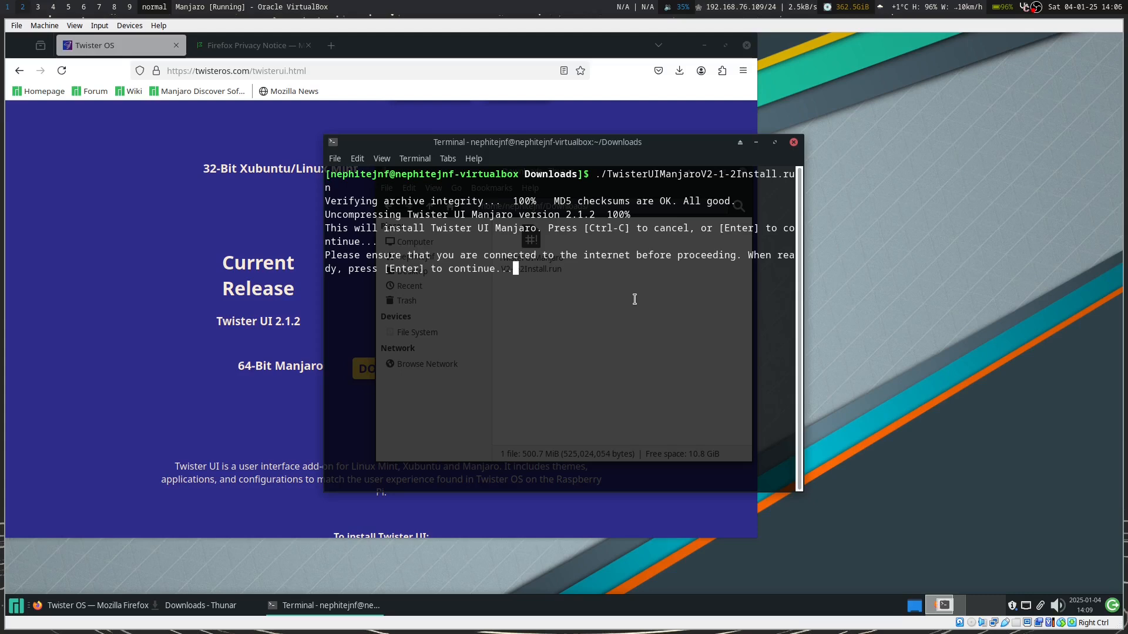
{"action": "key", "text": "Return"}
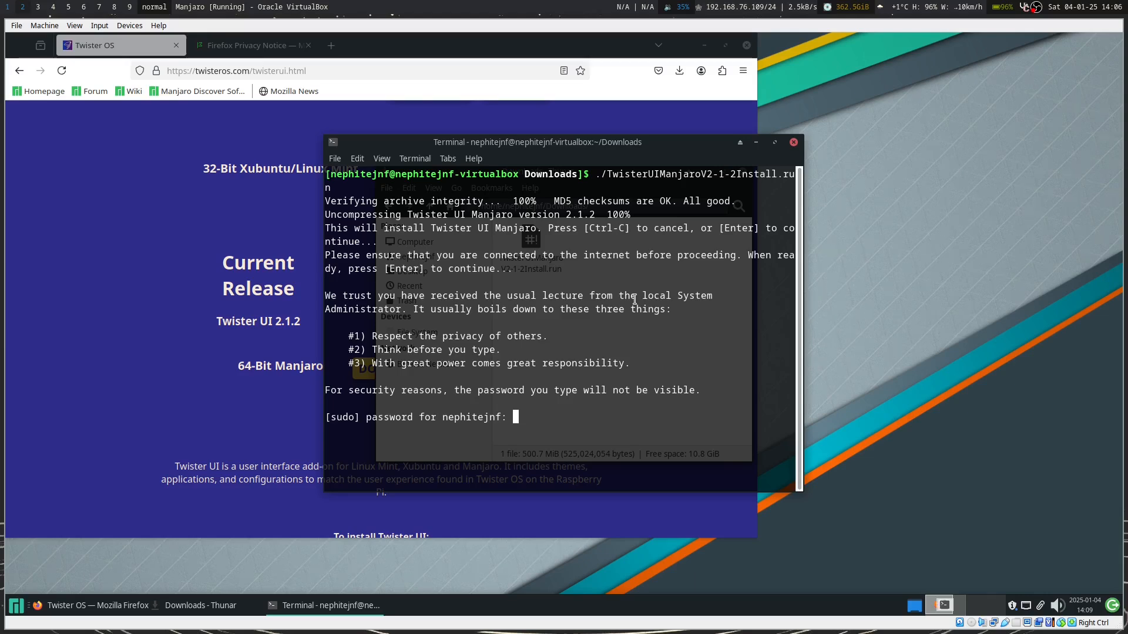
{"action": "key", "text": "Return"}
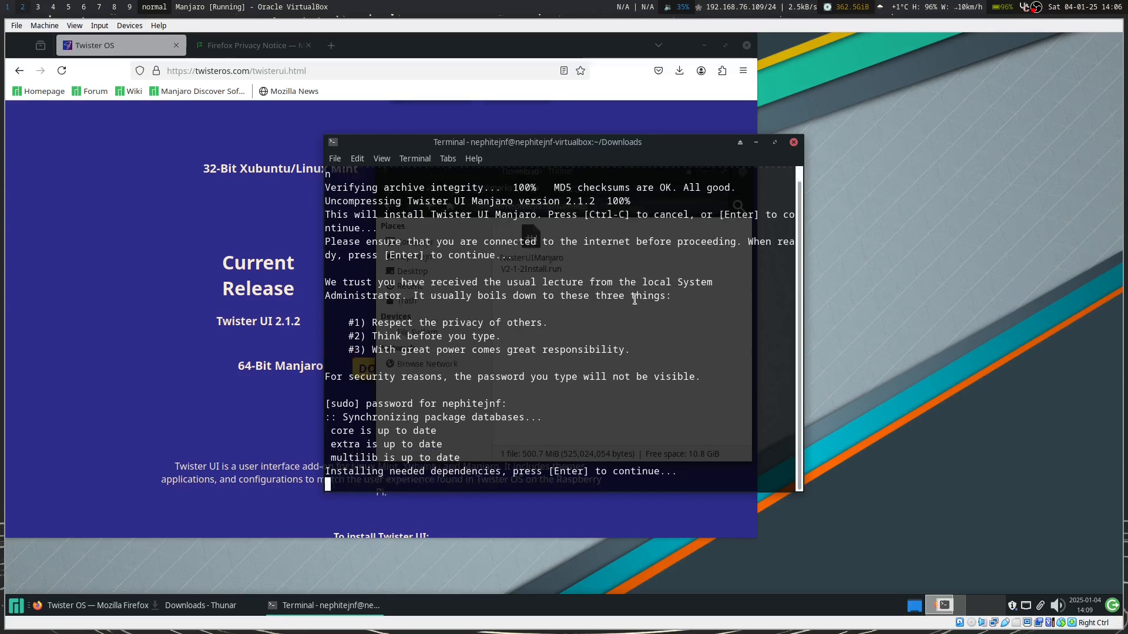
{"action": "key", "text": "Return"}
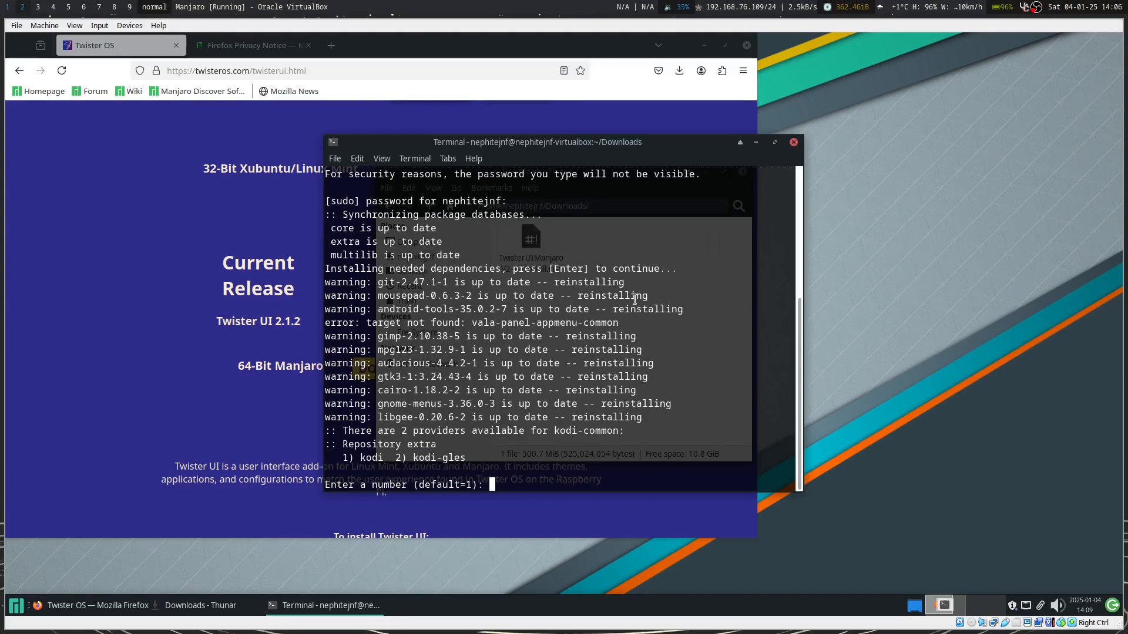
{"action": "key", "text": "Return"}
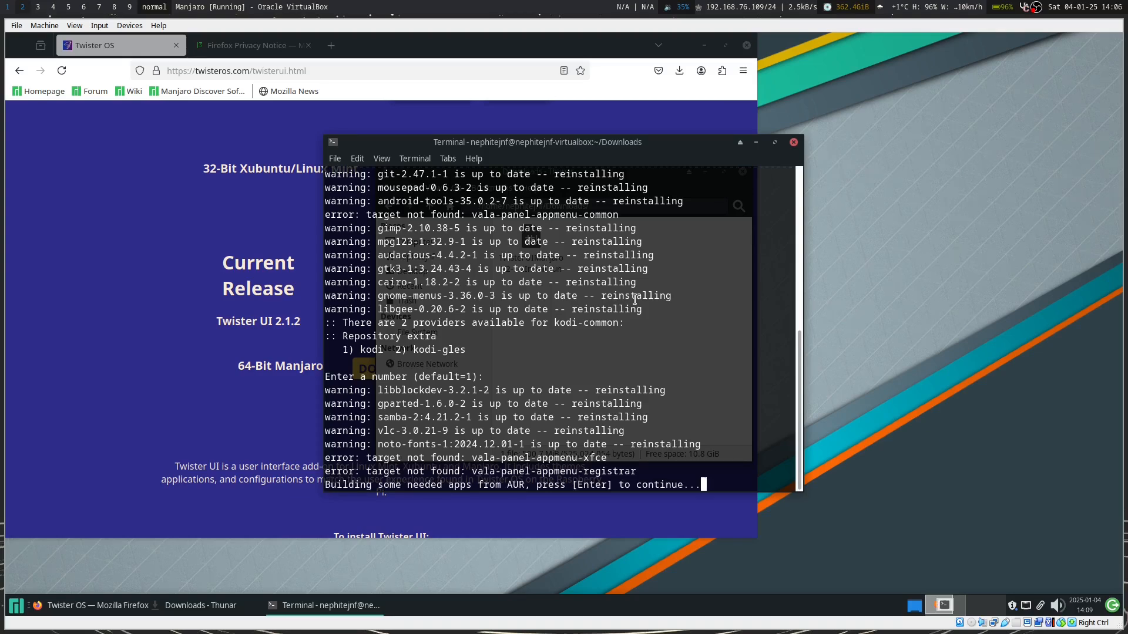
{"action": "key", "text": "Return"}
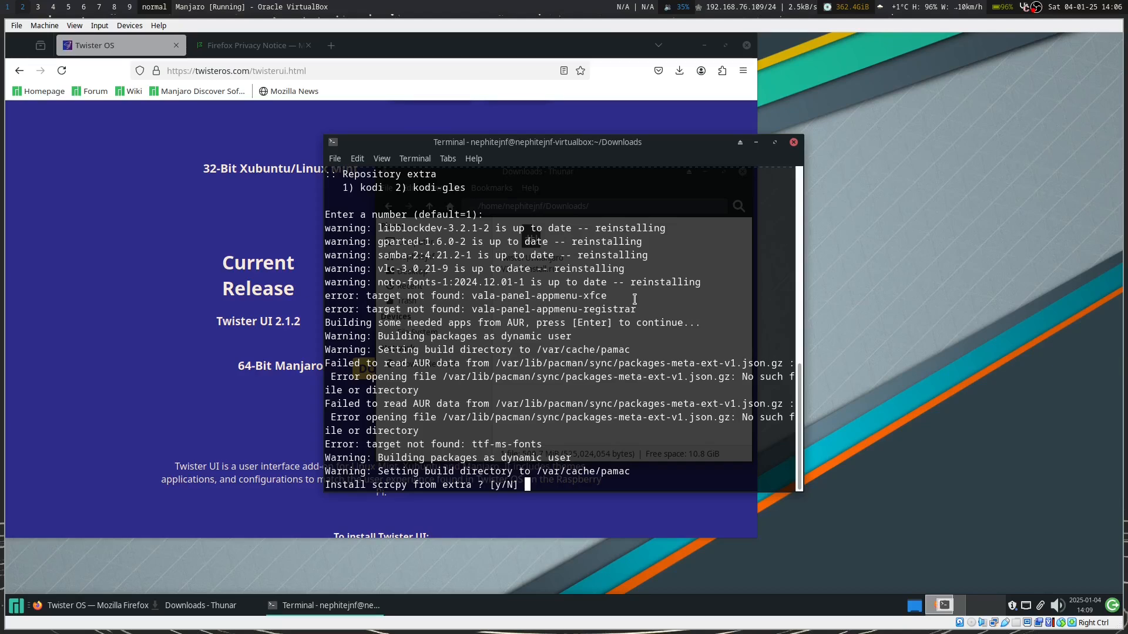
{"action": "key", "text": "Return"}
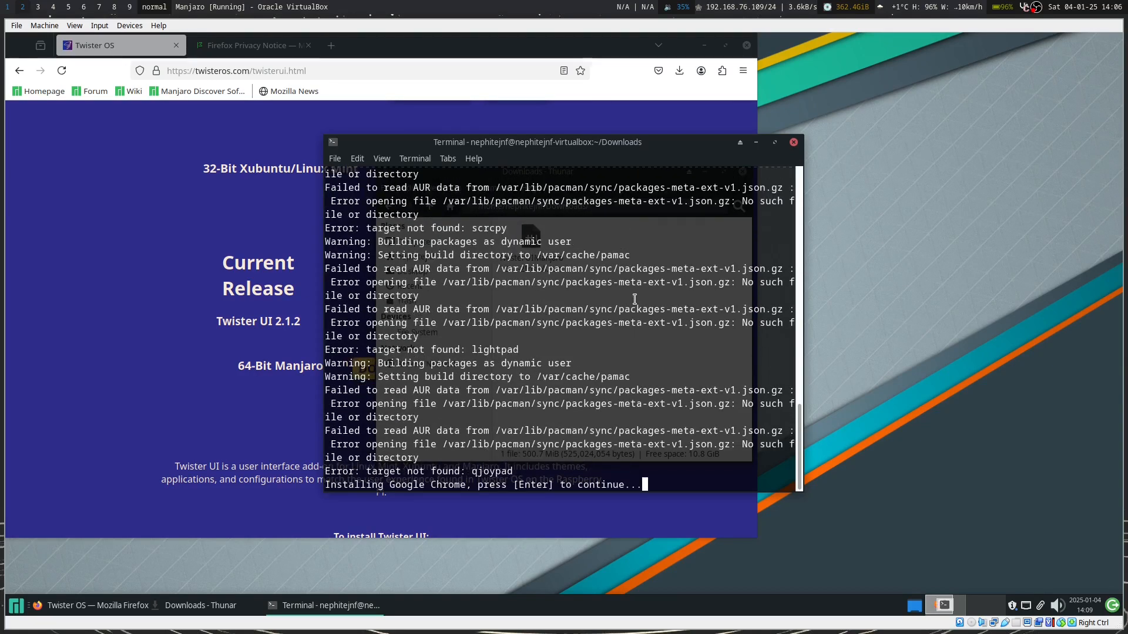
{"action": "key", "text": "Return"}
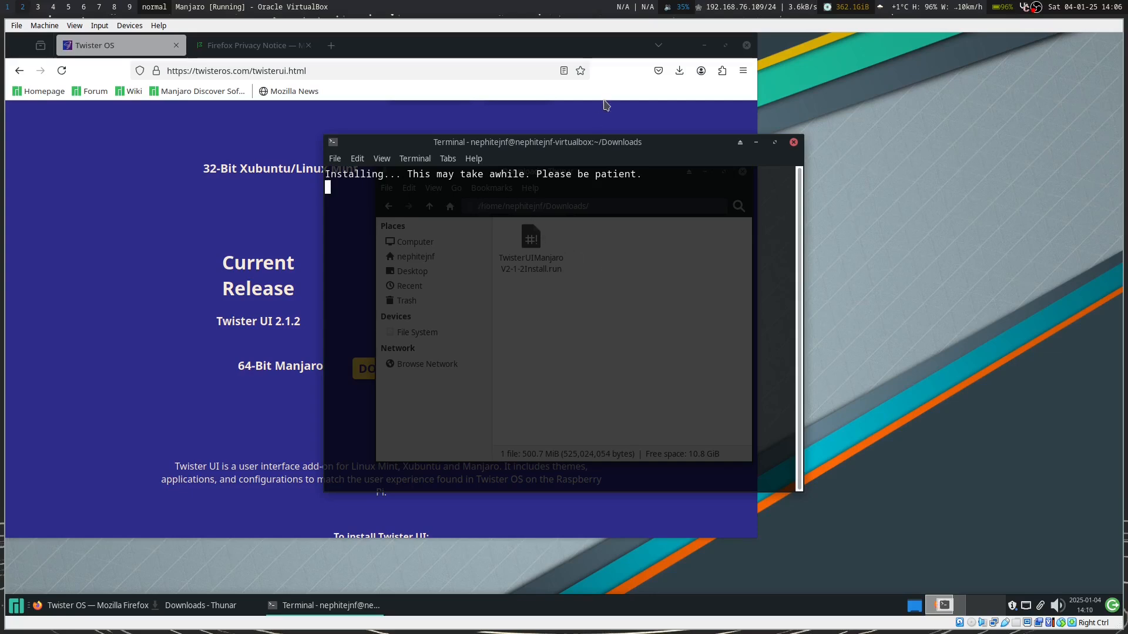
Raise the Firefox Twister UI download page over the installing terminal.
{"action": "left_click", "coordinate": [565, 43]}
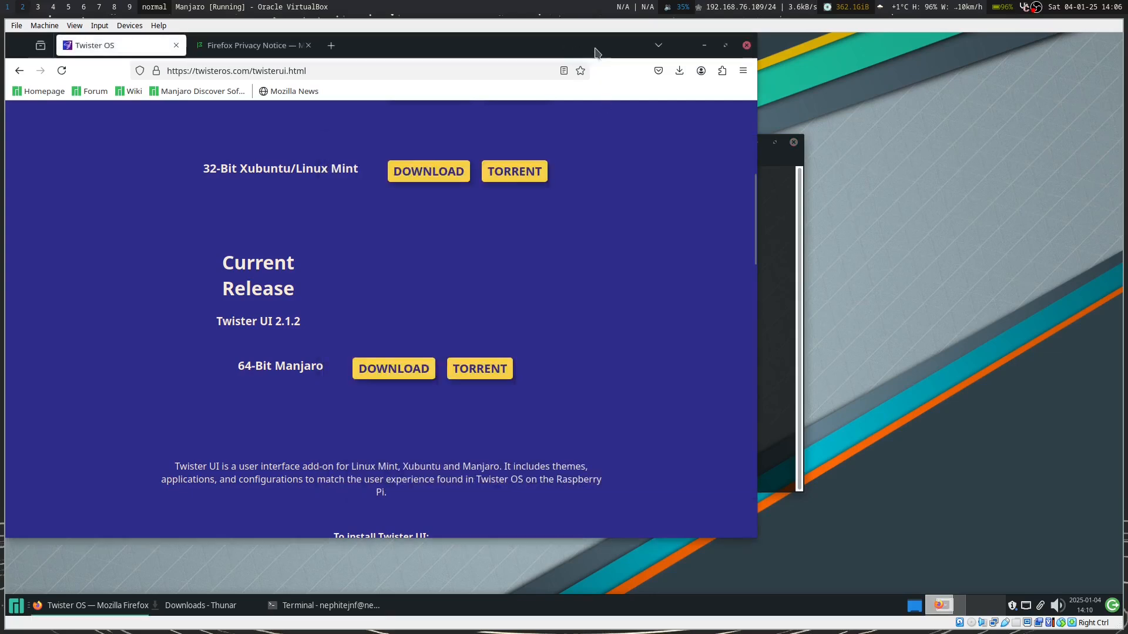
Browse the Privacy Notice's Recommend content and marketing sections, then close Firefox.
{"action": "left_click", "coordinate": [289, 50]}
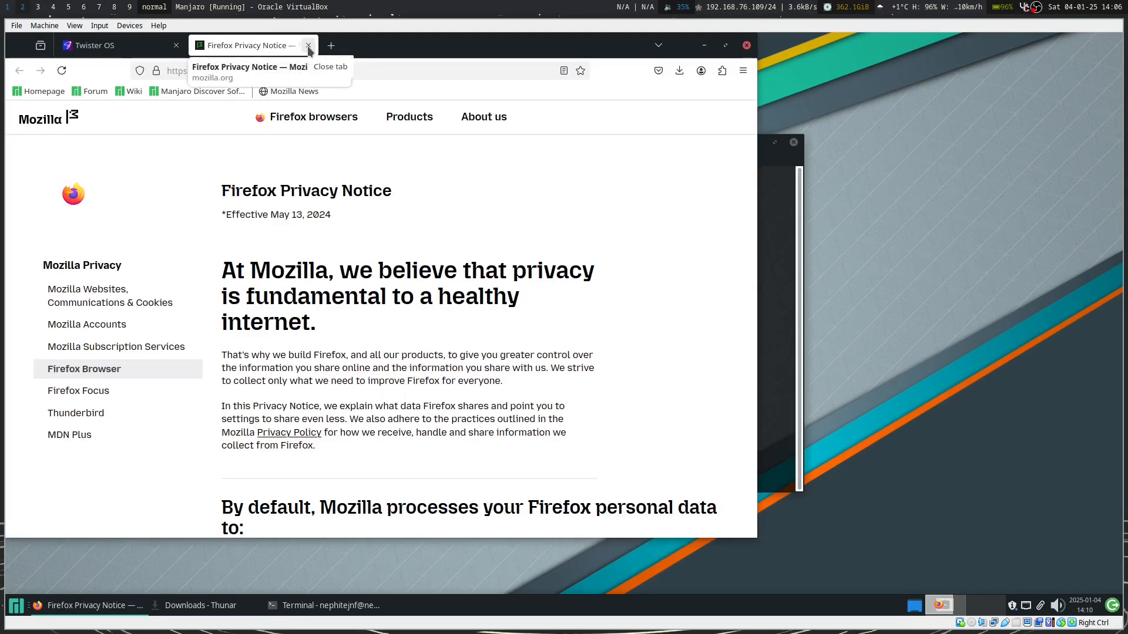
{"action": "scroll", "coordinate": [407, 316], "scroll_direction": "down", "scroll_amount": 6}
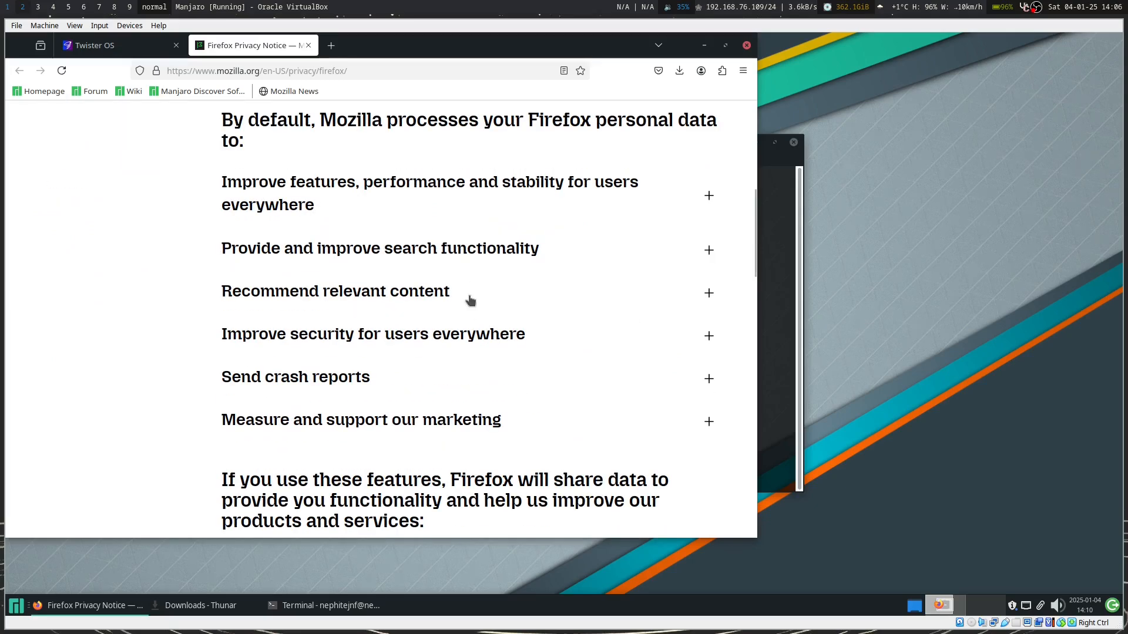
{"action": "left_click", "coordinate": [709, 294]}
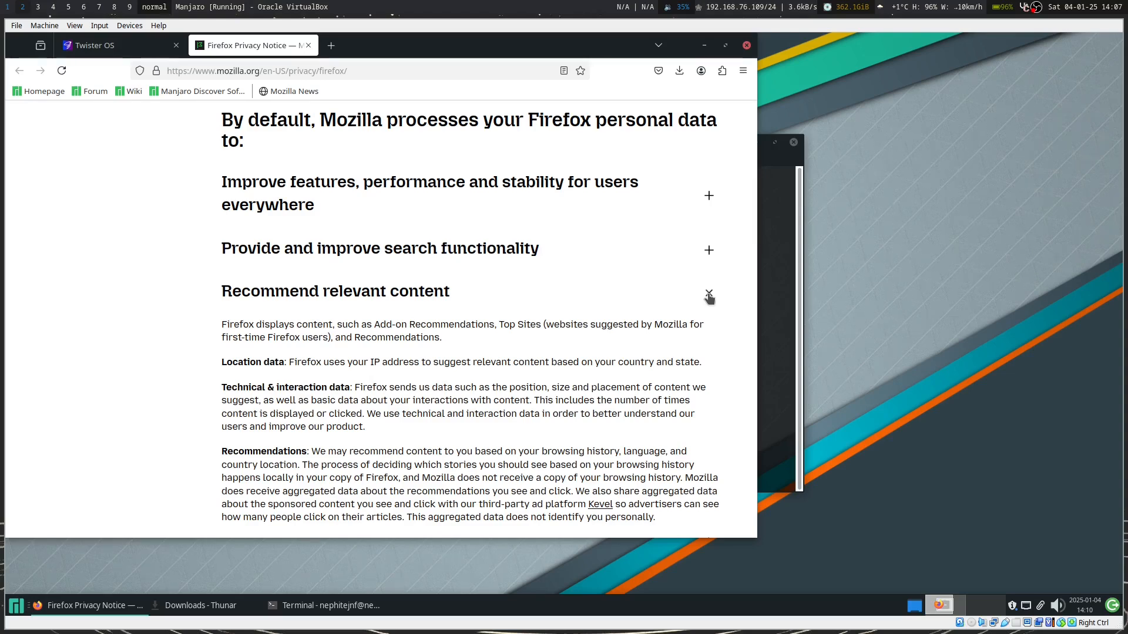
{"action": "left_click", "coordinate": [708, 294]}
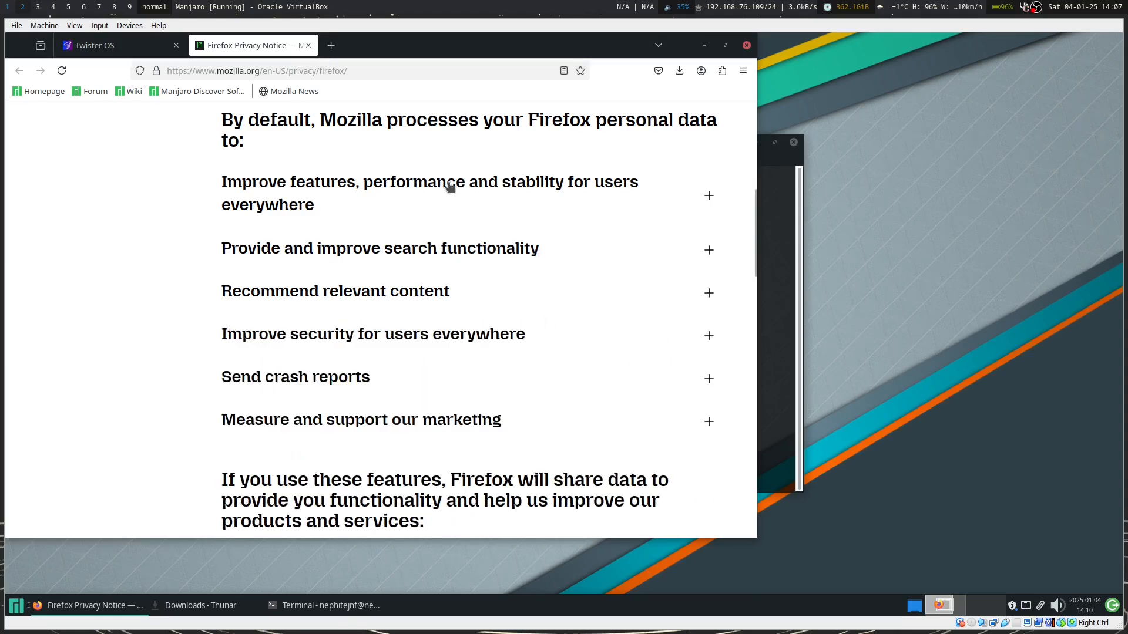
{"action": "left_click", "coordinate": [709, 423]}
{"action": "scroll", "coordinate": [676, 393], "scroll_direction": "down", "scroll_amount": 5}
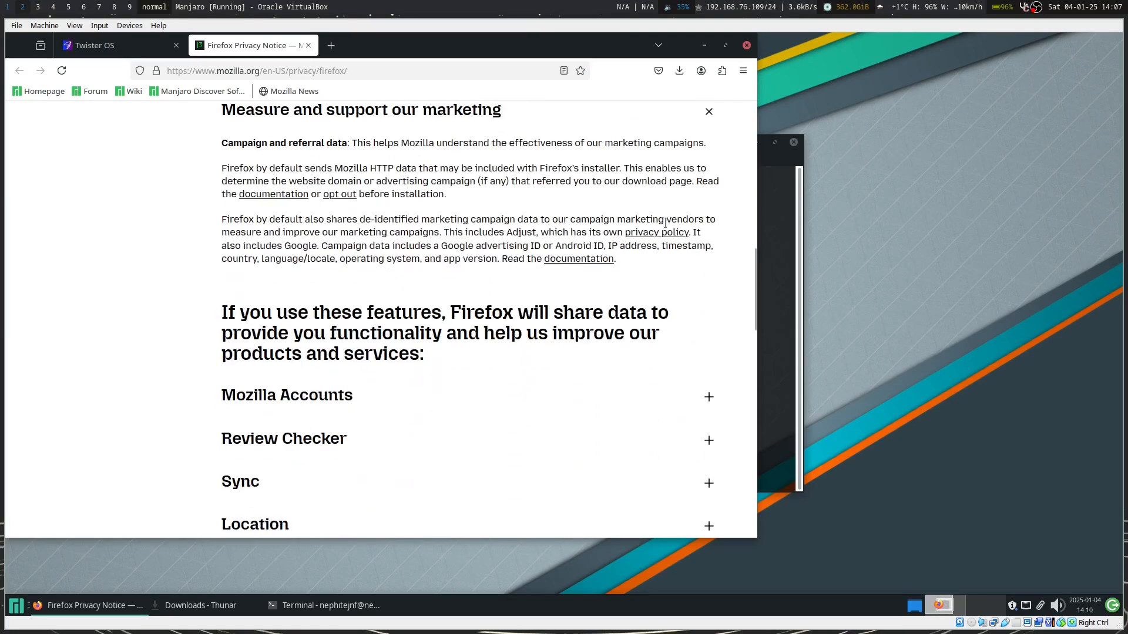
{"action": "left_click", "coordinate": [746, 45]}
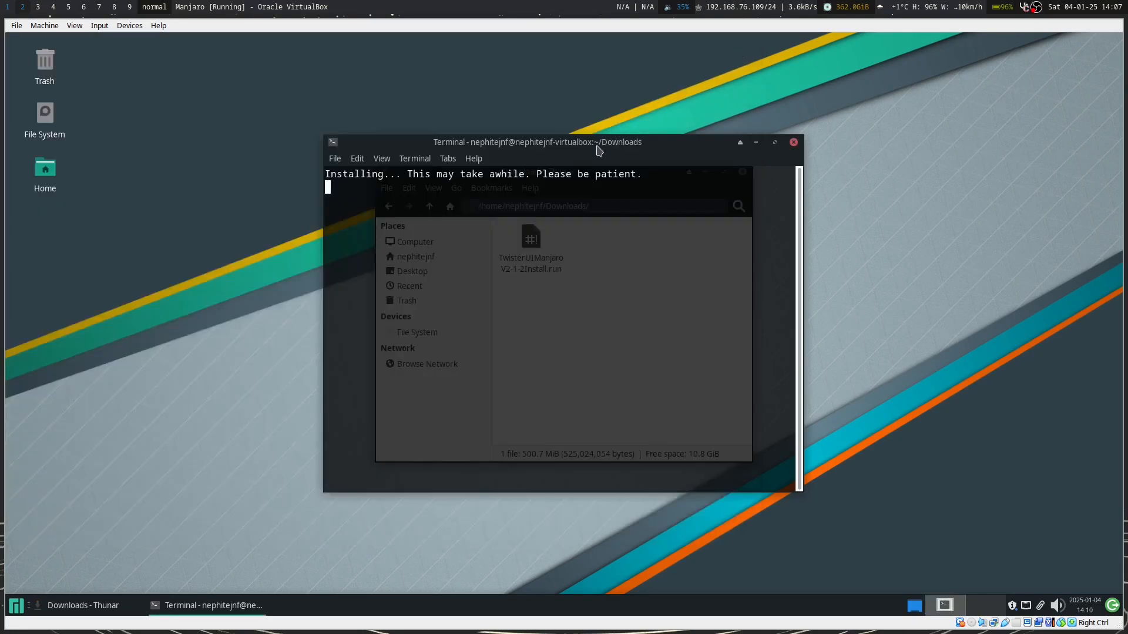
Close the Thunar Downloads window and bring back the installer terminal showing its restart prompt.
{"action": "left_click_drag", "start_coordinate": [434, 125], "coordinate": [334, 112]}
{"action": "left_click", "coordinate": [582, 473]}
{"action": "left_click", "coordinate": [551, 116]}
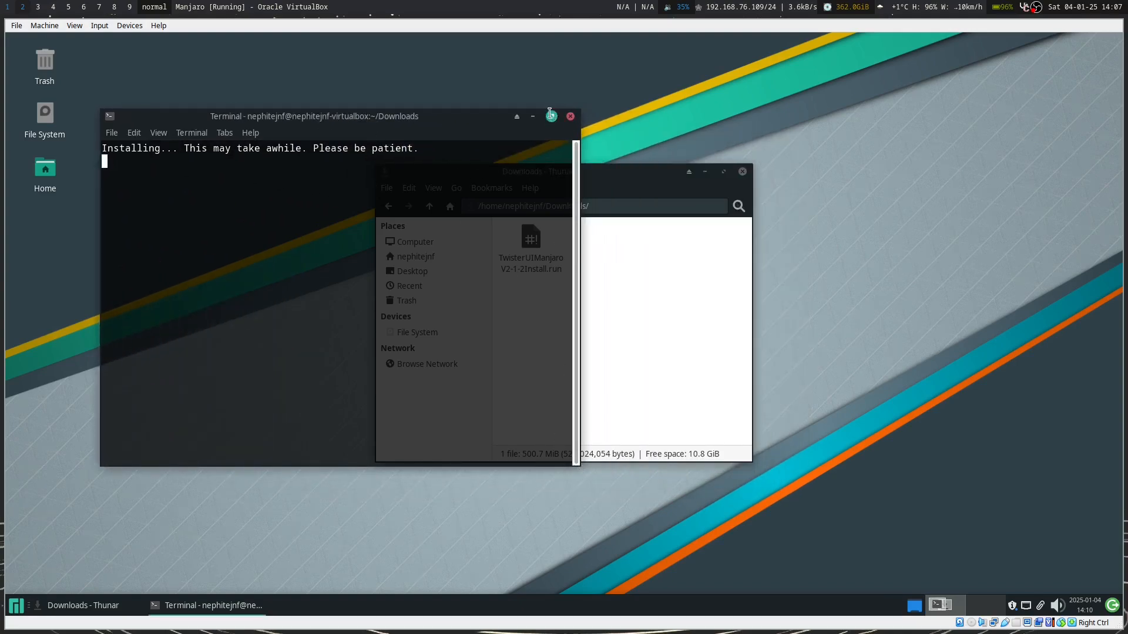
{"action": "left_click", "coordinate": [212, 610]}
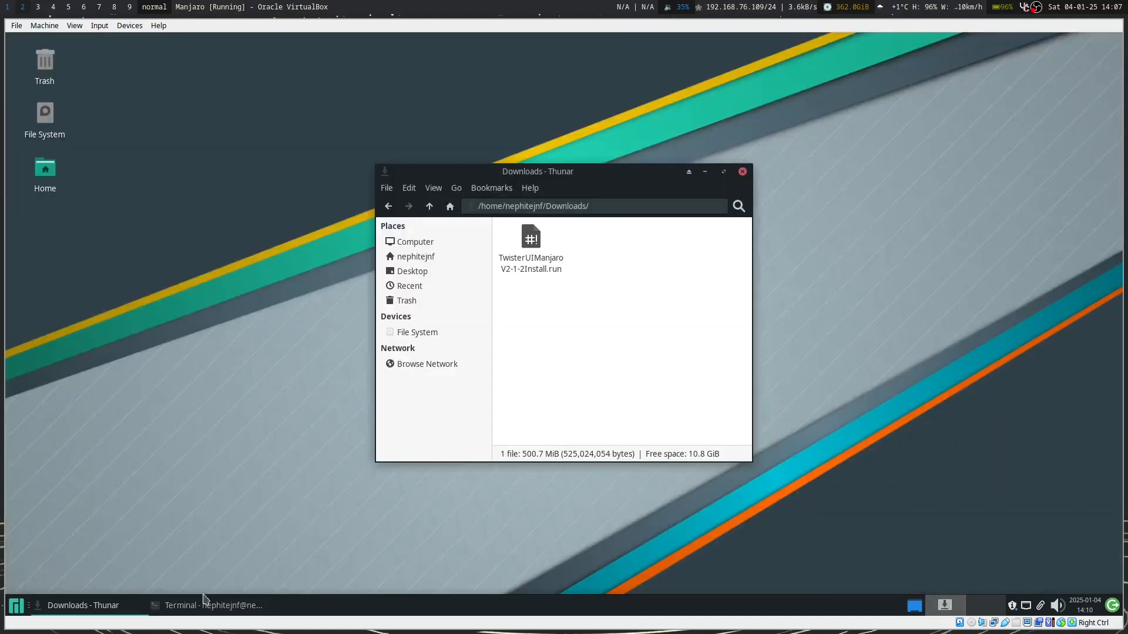
{"action": "left_click", "coordinate": [743, 172]}
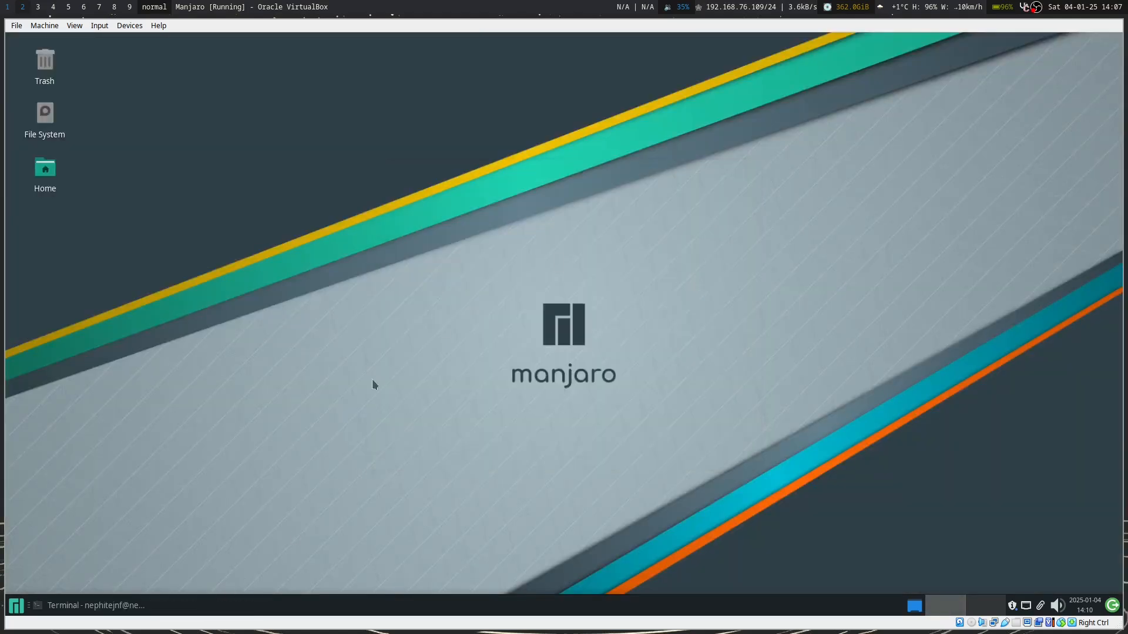
{"action": "left_click", "coordinate": [126, 605]}
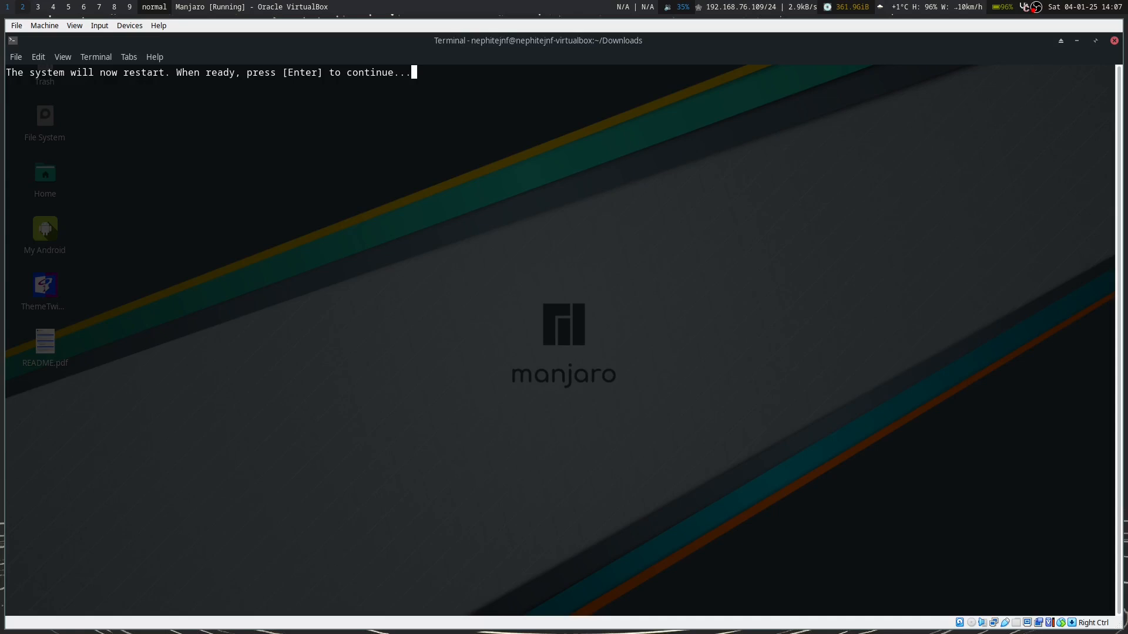
Confirm the Manjaro restart at the Twister UI installer's prompt.
{"action": "key", "text": "Return"}
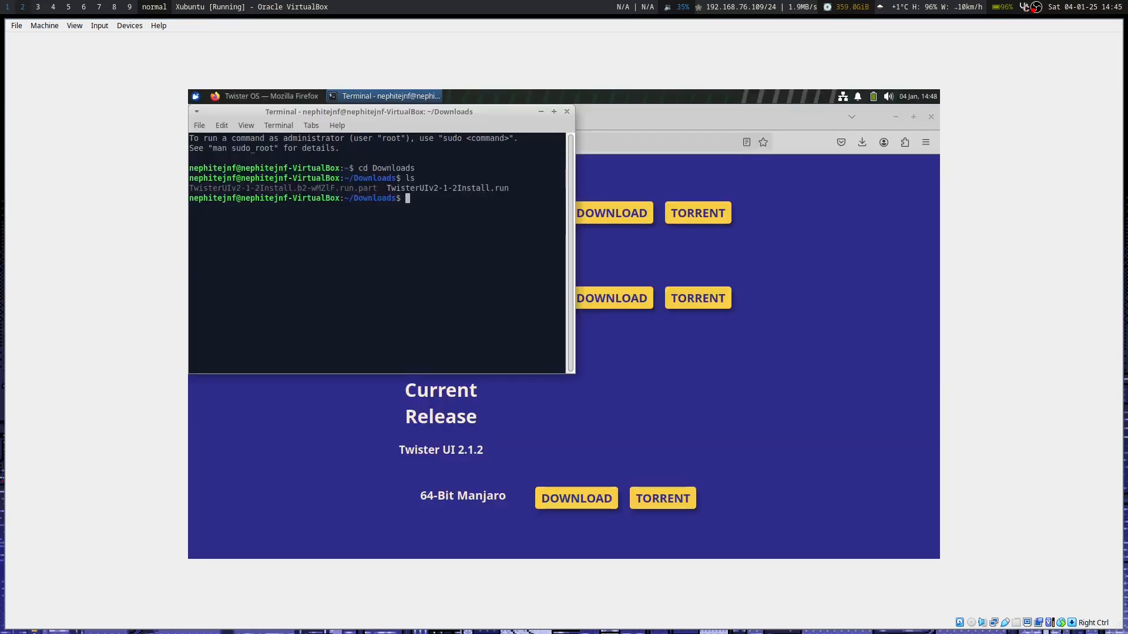
Make TwisterUIv2-1-2Install.run executable with chmod +x.
{"action": "type", "text": "chmod +x Twi"}
{"action": "key", "text": "Tab"}
{"action": "type", "text": "run"}
{"action": "key", "text": "Return"}
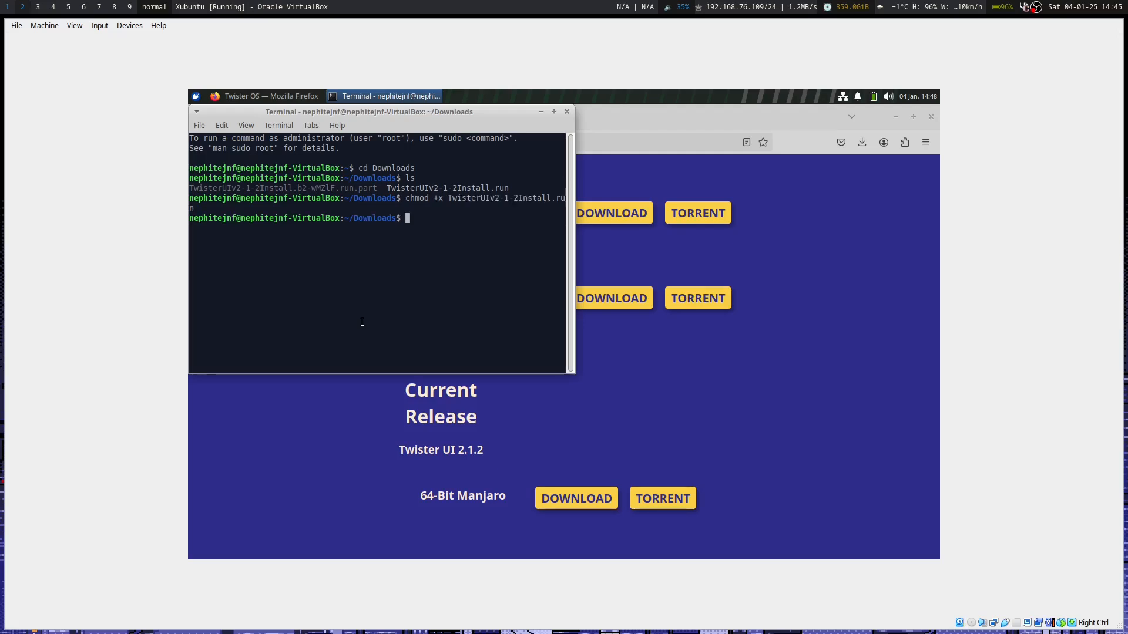
Run the installer, confirming the start and internet prompts and submitting the administrator password.
{"action": "type", "text": "./Tw"}
{"action": "key", "text": "Tab"}
{"action": "key", "text": "Return"}
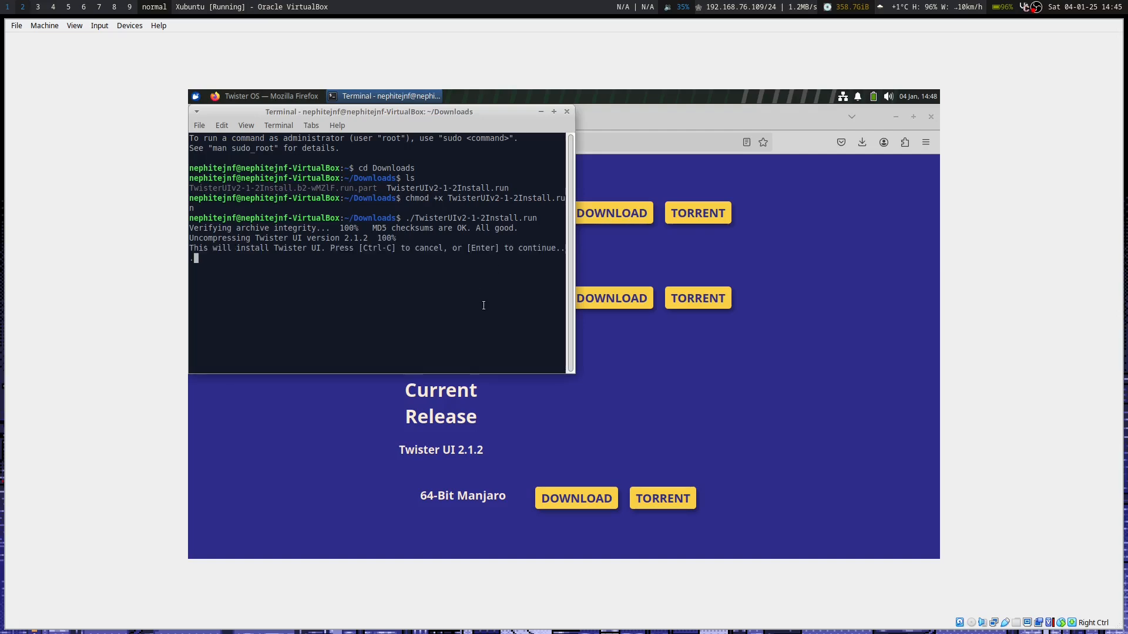
{"action": "key", "text": "Return"}
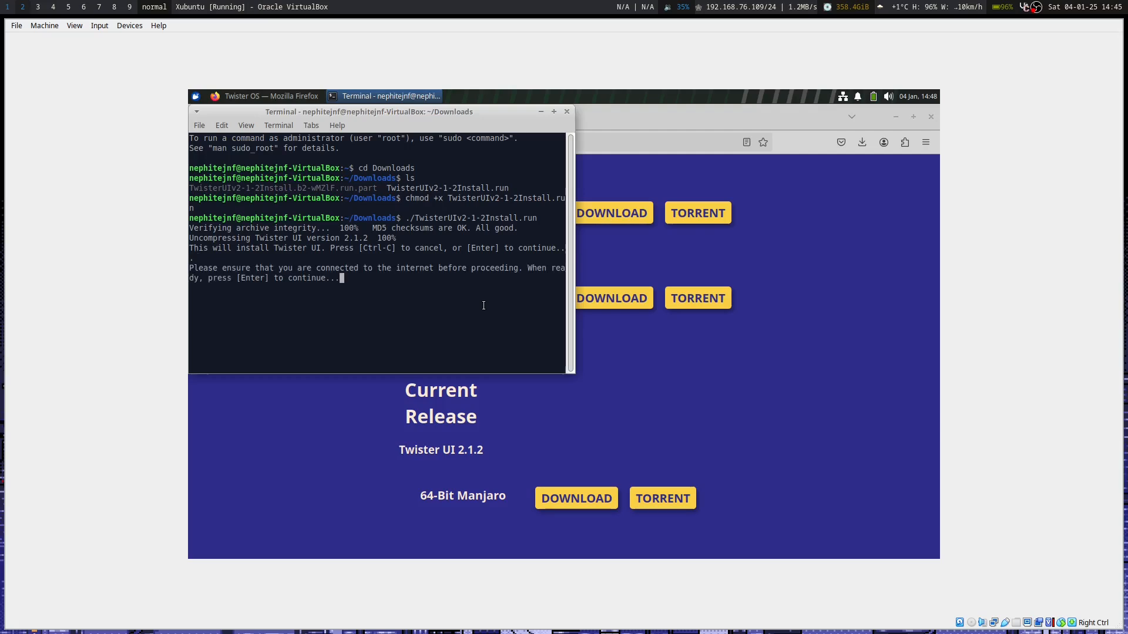
{"action": "key", "text": "Return"}
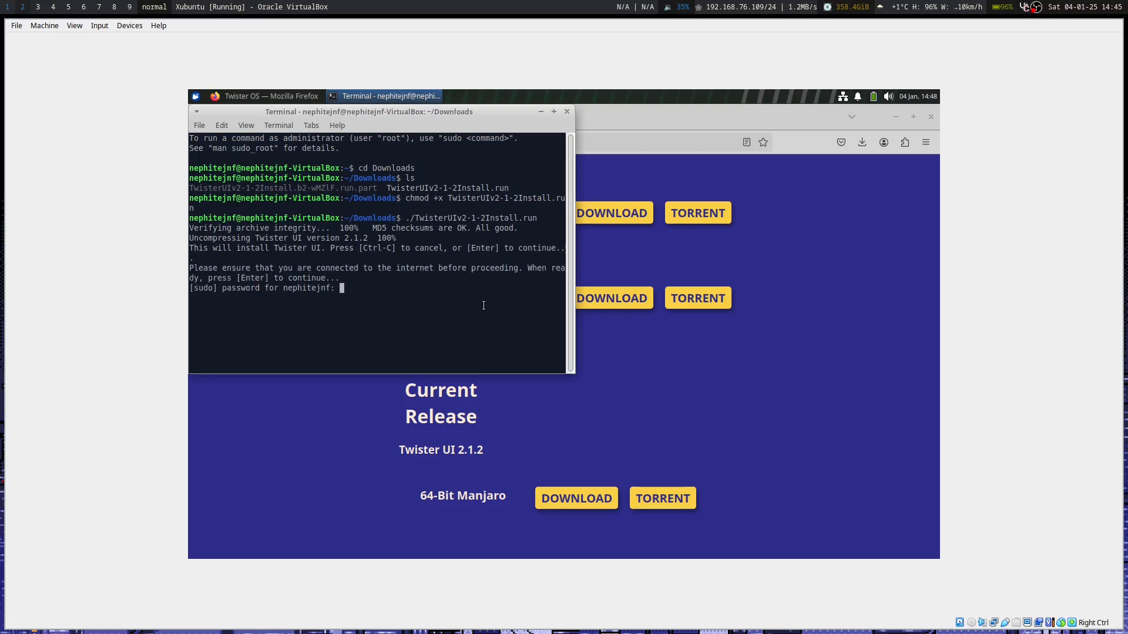
{"action": "key", "text": "Return"}
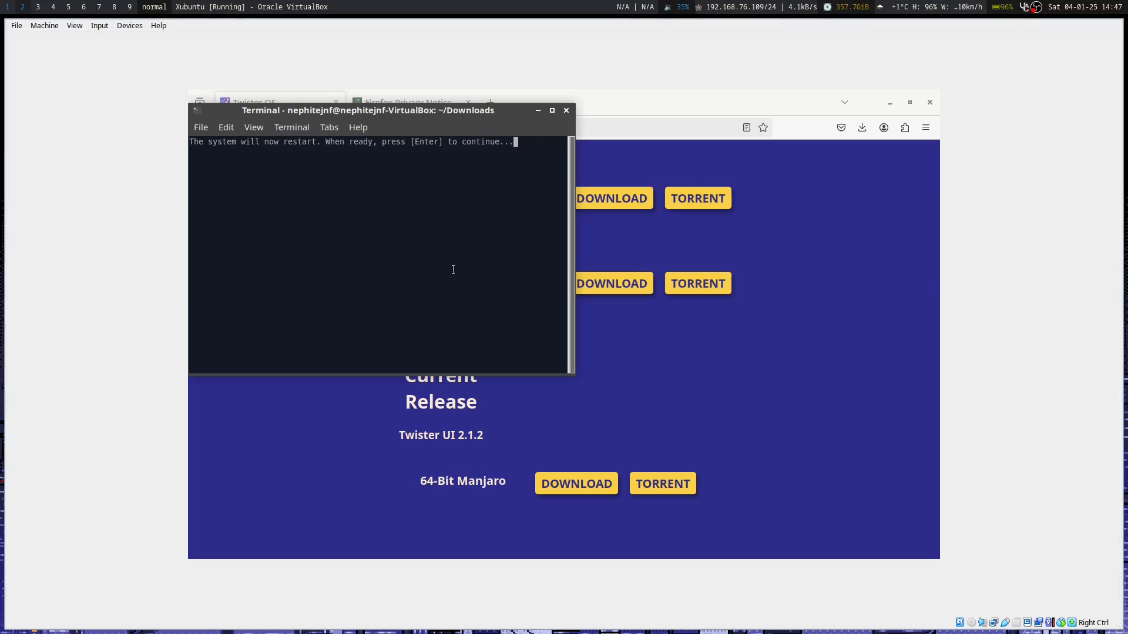
Restart into Twister UI and choose Don't send on the Panel crash and internal error reports.
{"action": "key", "text": "Return"}
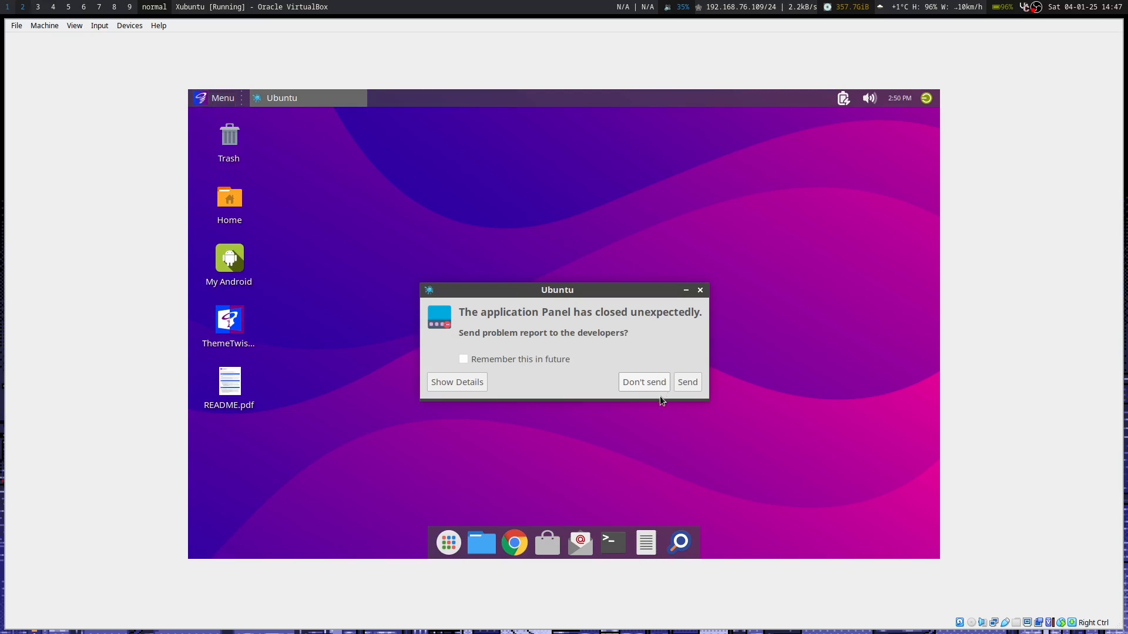
{"action": "left_click", "coordinate": [665, 382]}
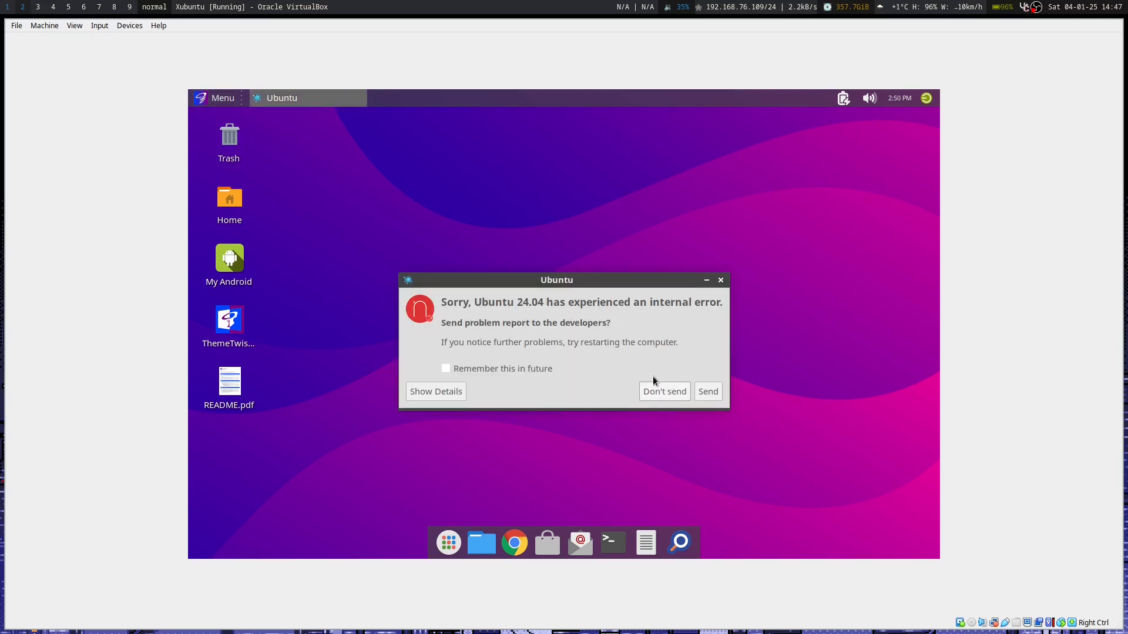
{"action": "left_click", "coordinate": [665, 391]}
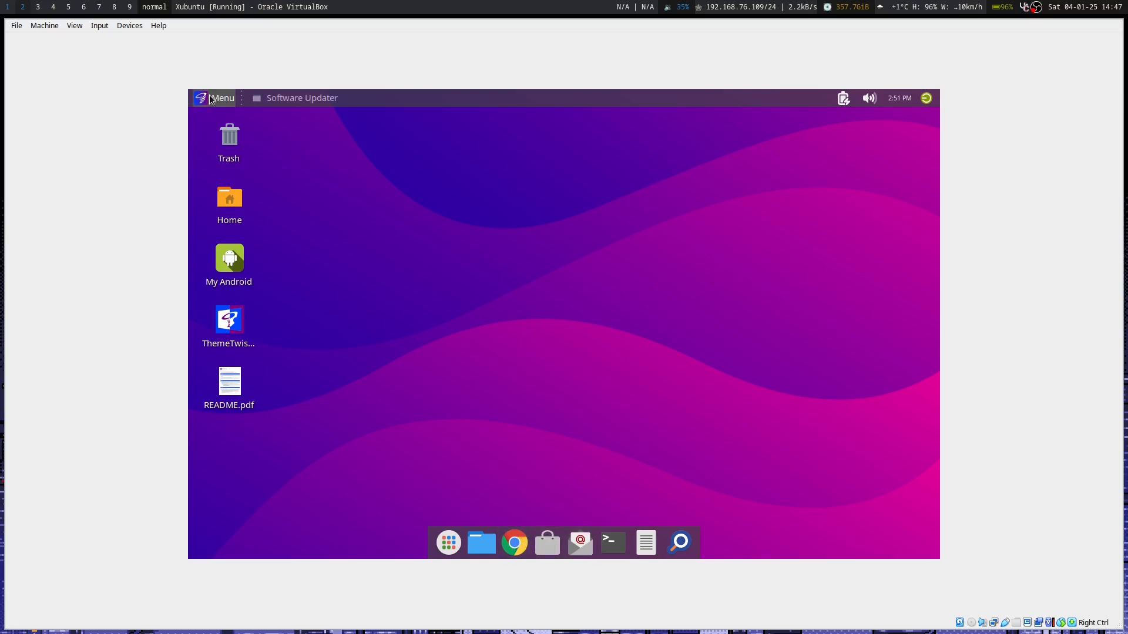
Review the 85.4 MB Software Updater details, then choose Remind Me Later.
{"action": "left_click", "coordinate": [291, 98]}
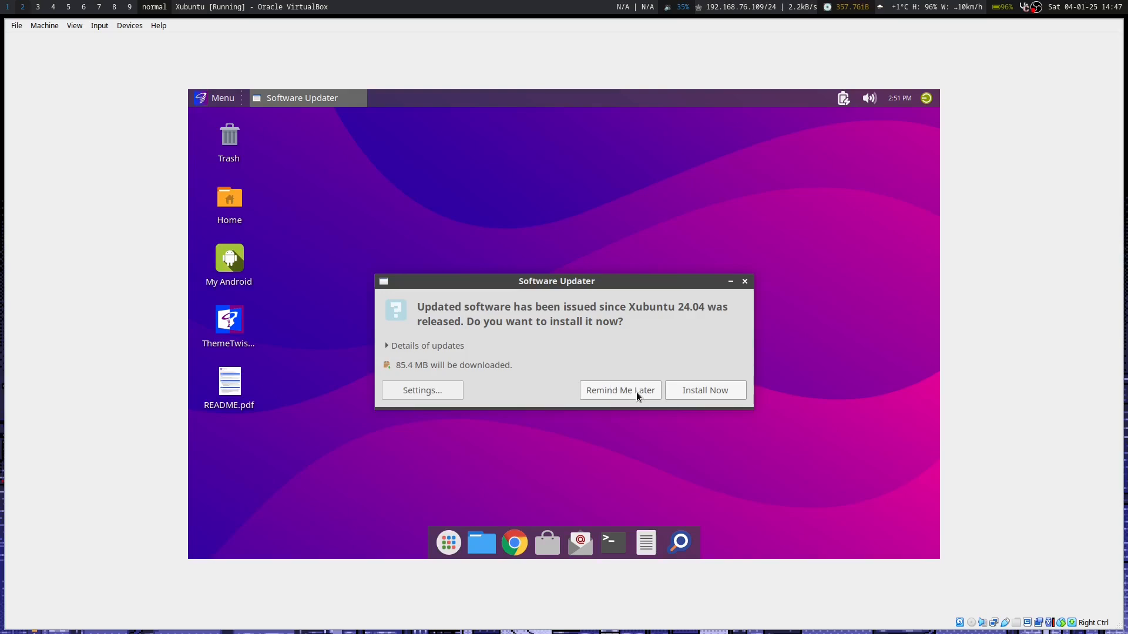
{"action": "left_click", "coordinate": [386, 346]}
{"action": "scroll", "coordinate": [578, 402], "scroll_direction": "down", "scroll_amount": 1}
{"action": "scroll", "coordinate": [576, 399], "scroll_direction": "down", "scroll_amount": 3}
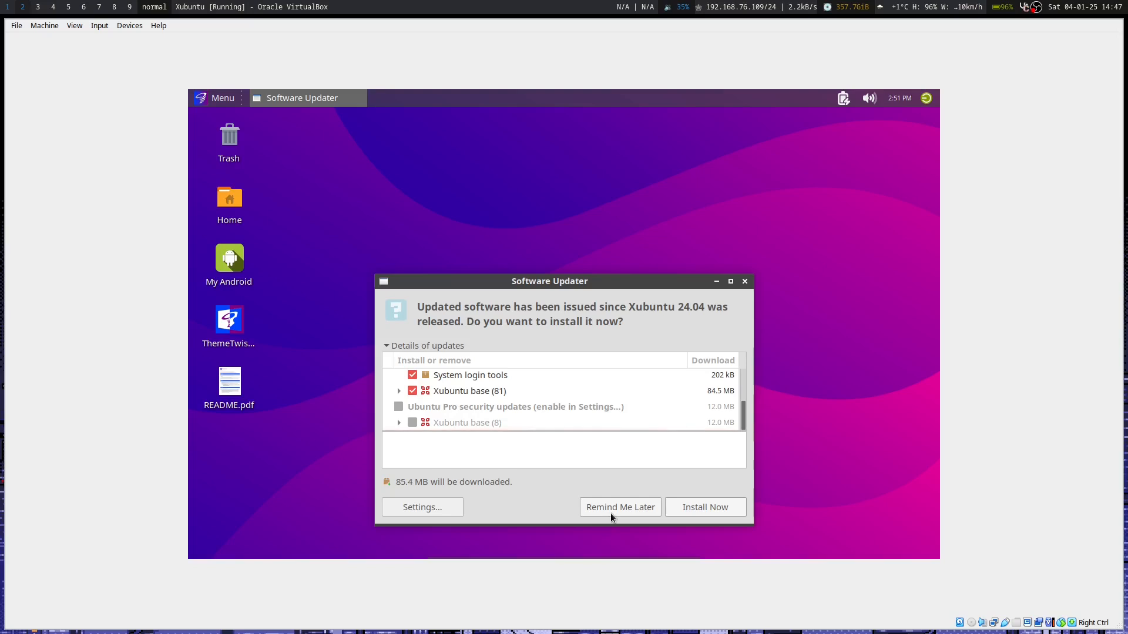
{"action": "left_click", "coordinate": [612, 510]}
{"action": "left_click", "coordinate": [203, 98]}
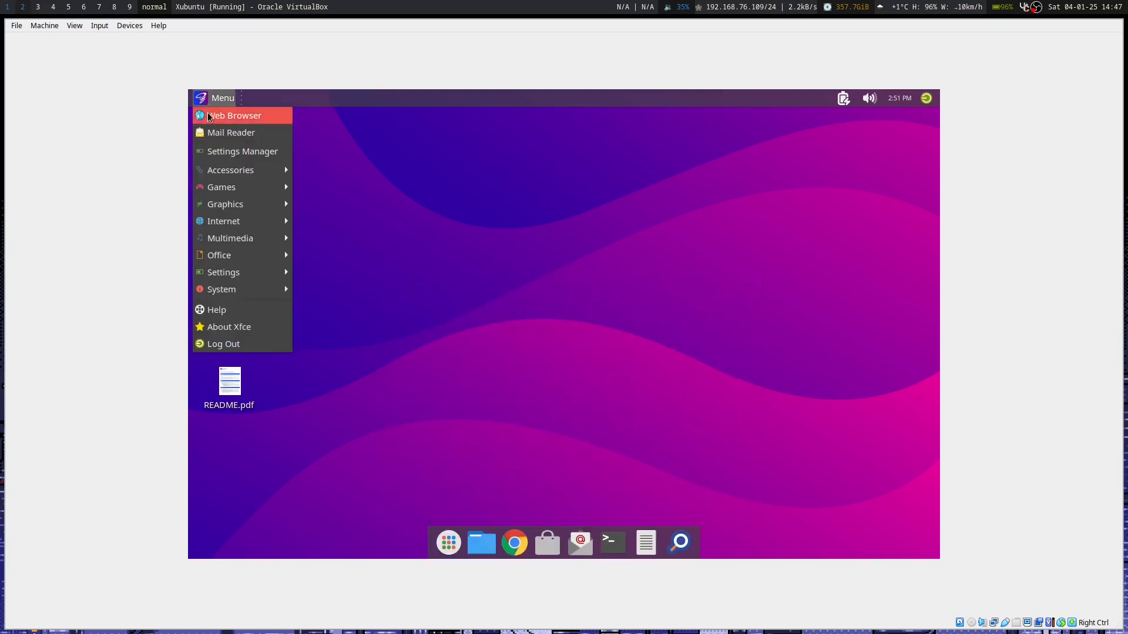
{"action": "mouse_move", "coordinate": [243, 170]}
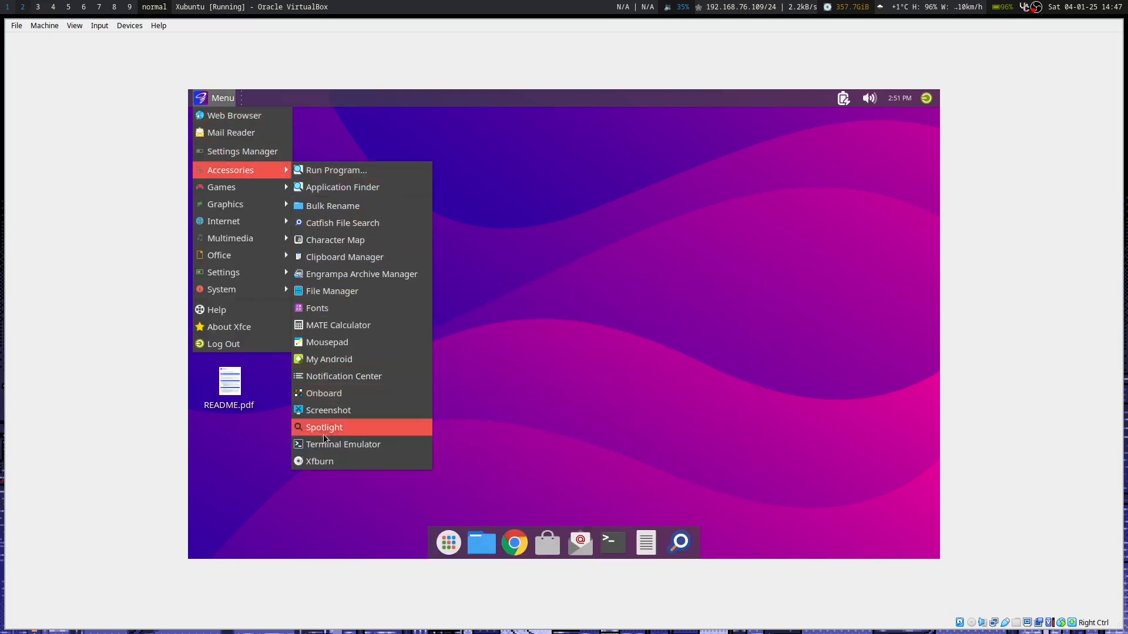
{"action": "mouse_move", "coordinate": [265, 190]}
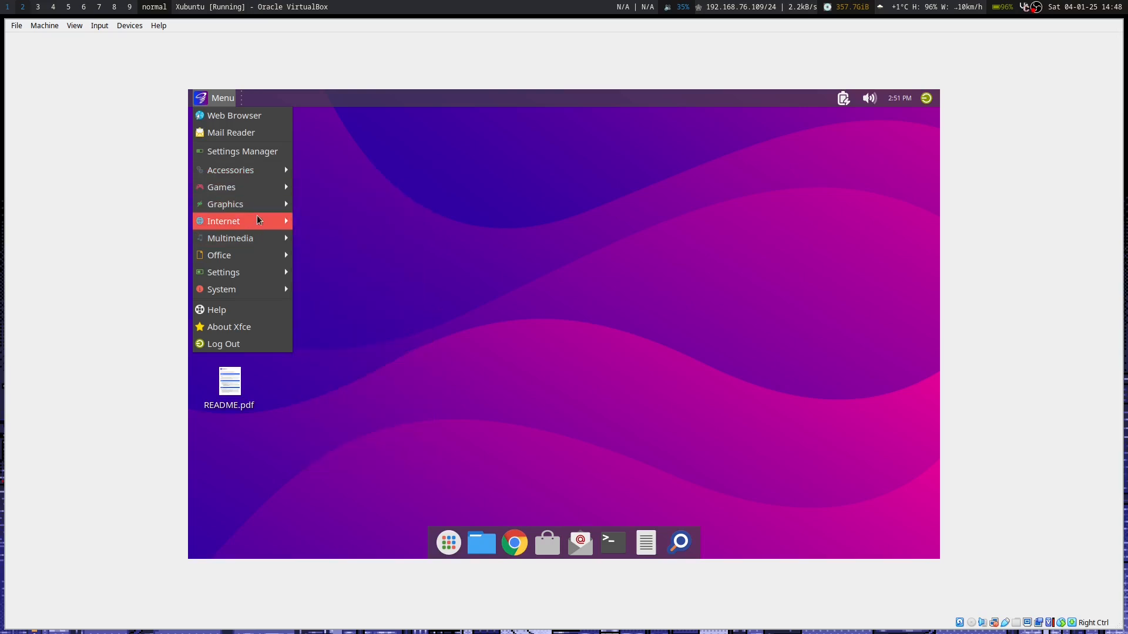
{"action": "mouse_move", "coordinate": [258, 220]}
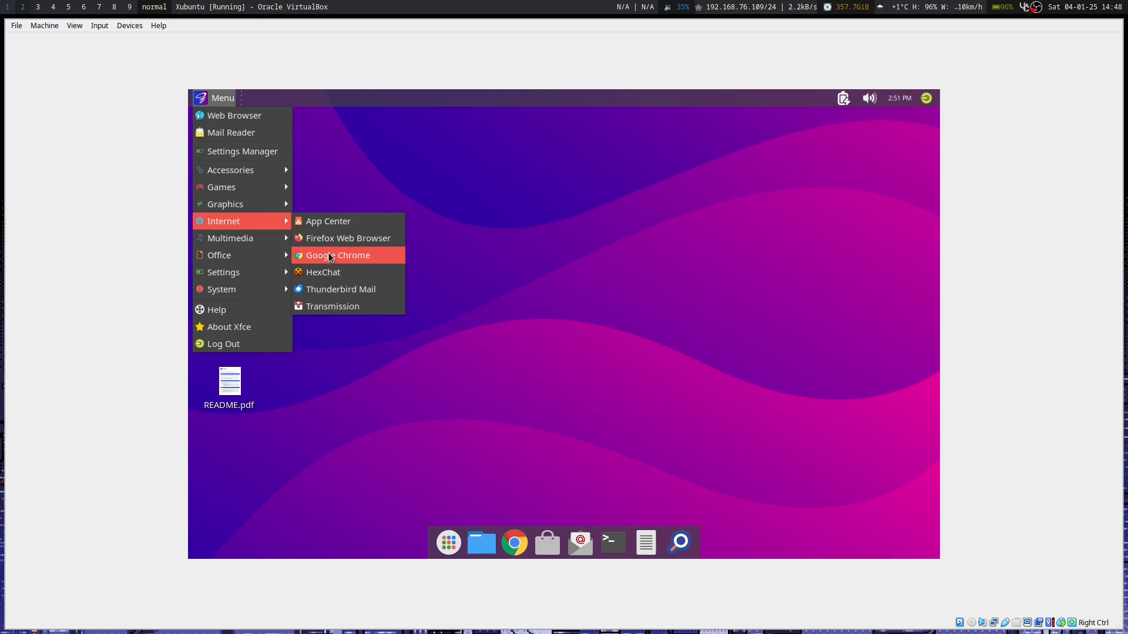
{"action": "mouse_move", "coordinate": [256, 252]}
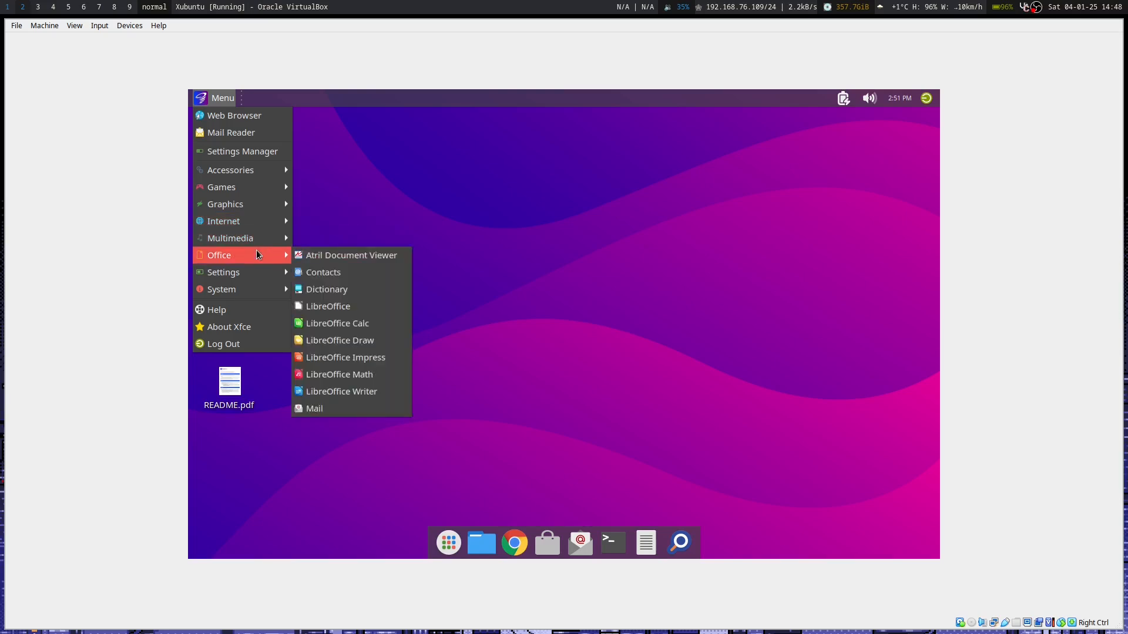
{"action": "mouse_move", "coordinate": [253, 275]}
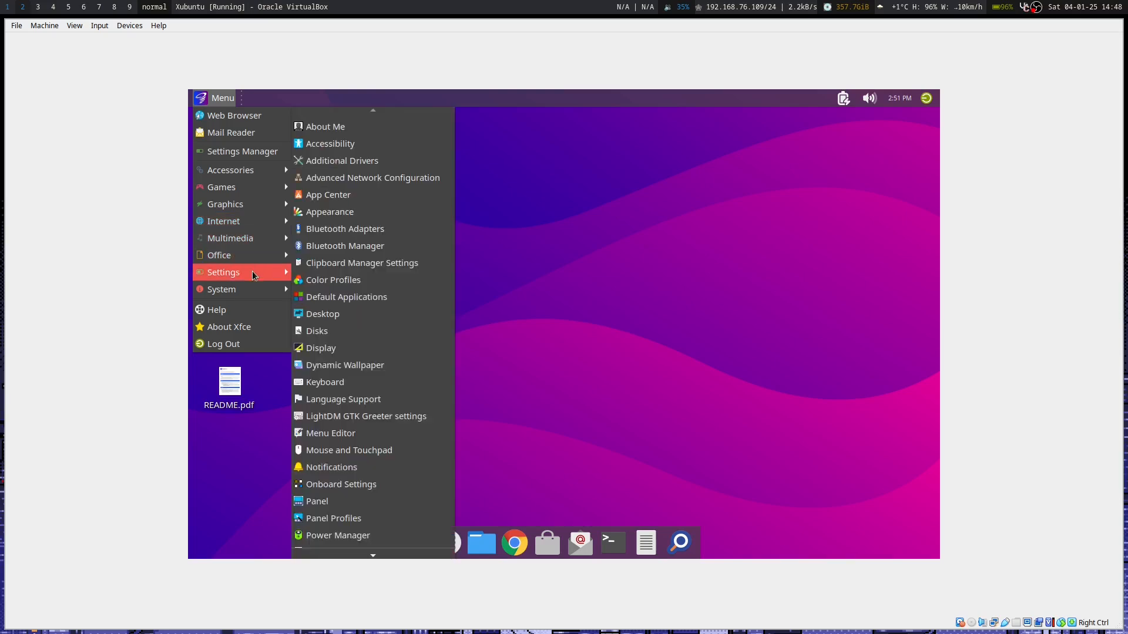
{"action": "scroll", "coordinate": [351, 314], "scroll_direction": "down", "scroll_amount": 5}
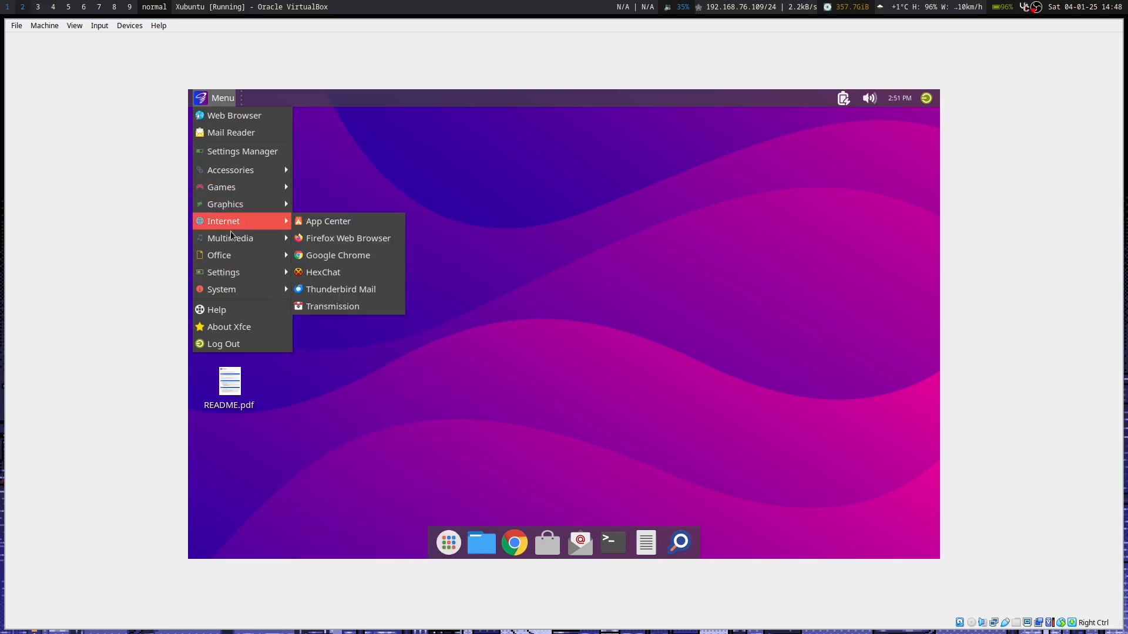
{"action": "mouse_move", "coordinate": [231, 289]}
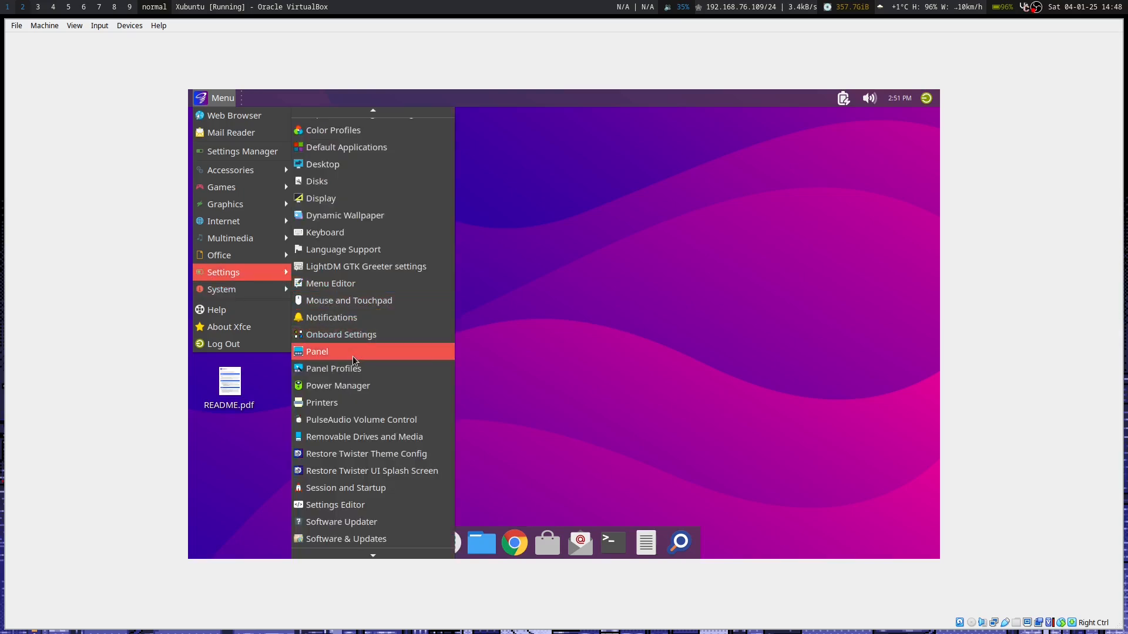
{"action": "scroll", "coordinate": [354, 360], "scroll_direction": "down", "scroll_amount": 3}
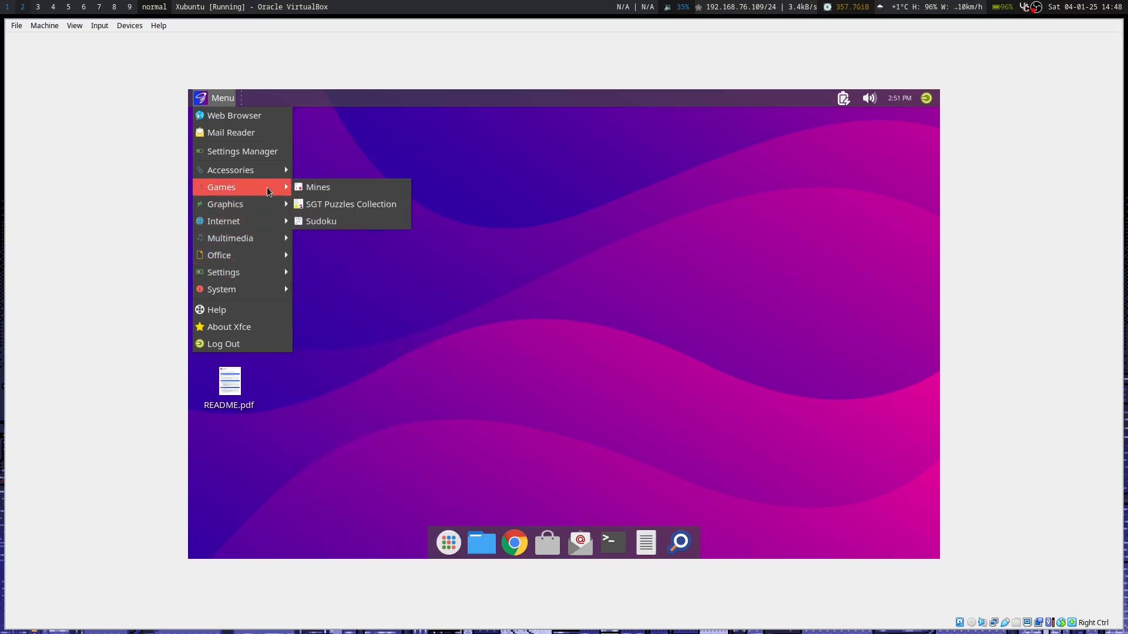
{"action": "left_click", "coordinate": [440, 347]}
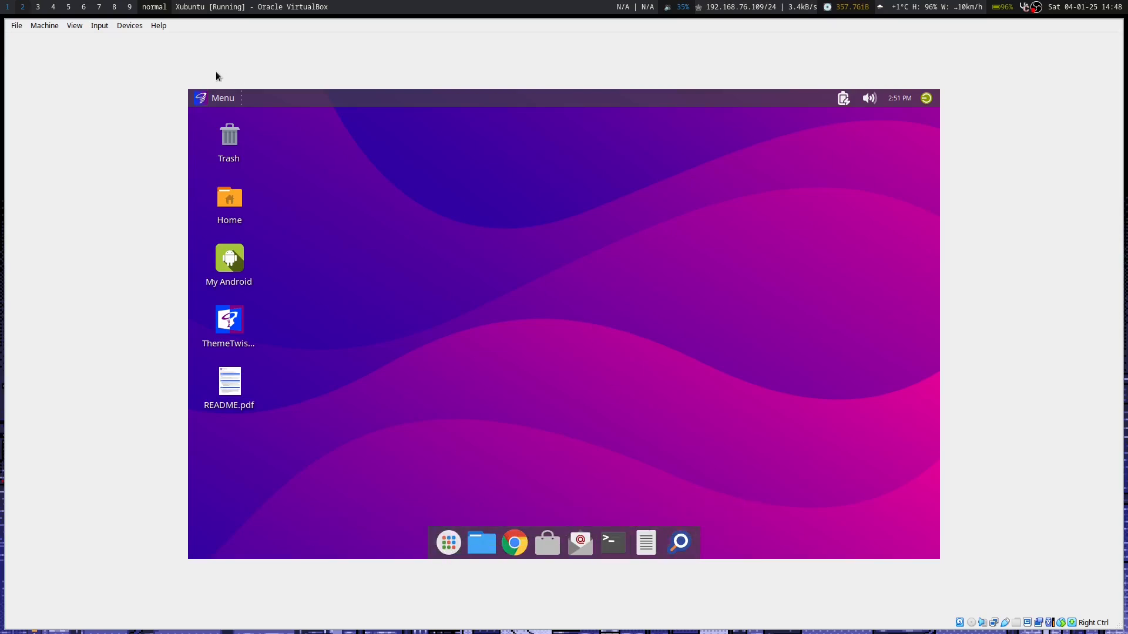
{"action": "left_click", "coordinate": [215, 101]}
Launch ThemeTwister, mark it executable, and pick the Twister OS Dark theme.
{"action": "left_click", "coordinate": [403, 254]}
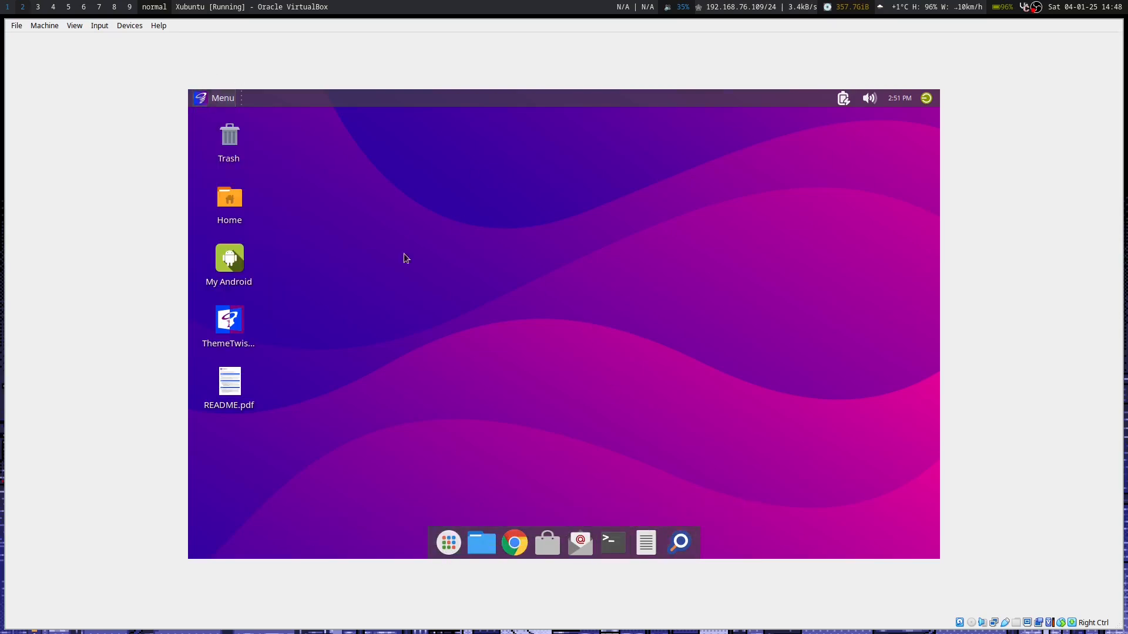
{"action": "double_click", "coordinate": [232, 330]}
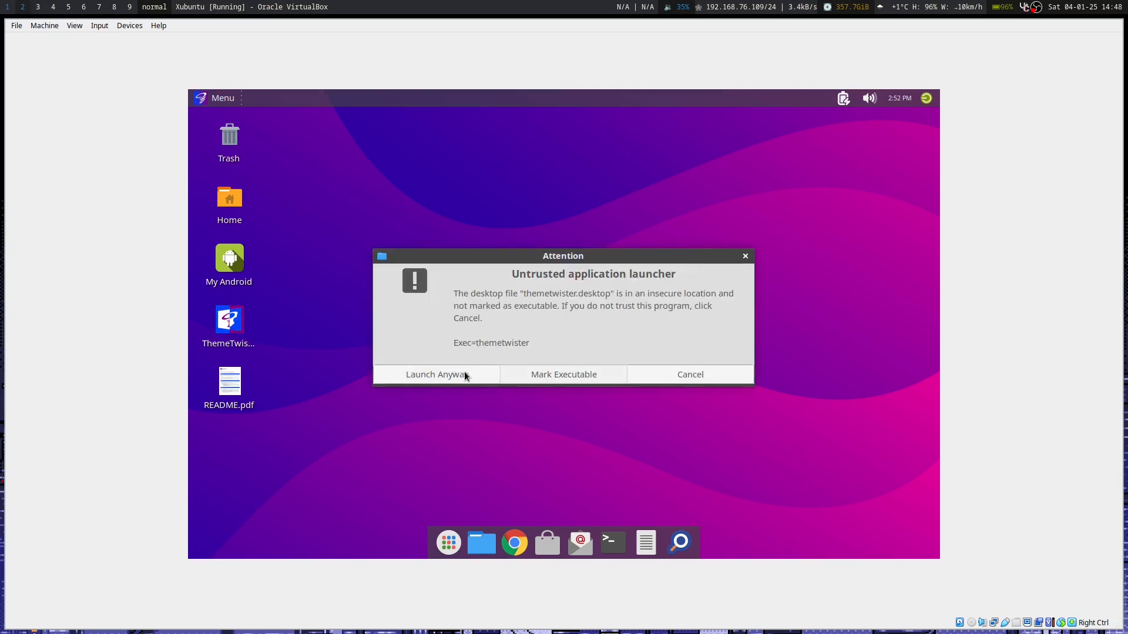
{"action": "left_click", "coordinate": [545, 375]}
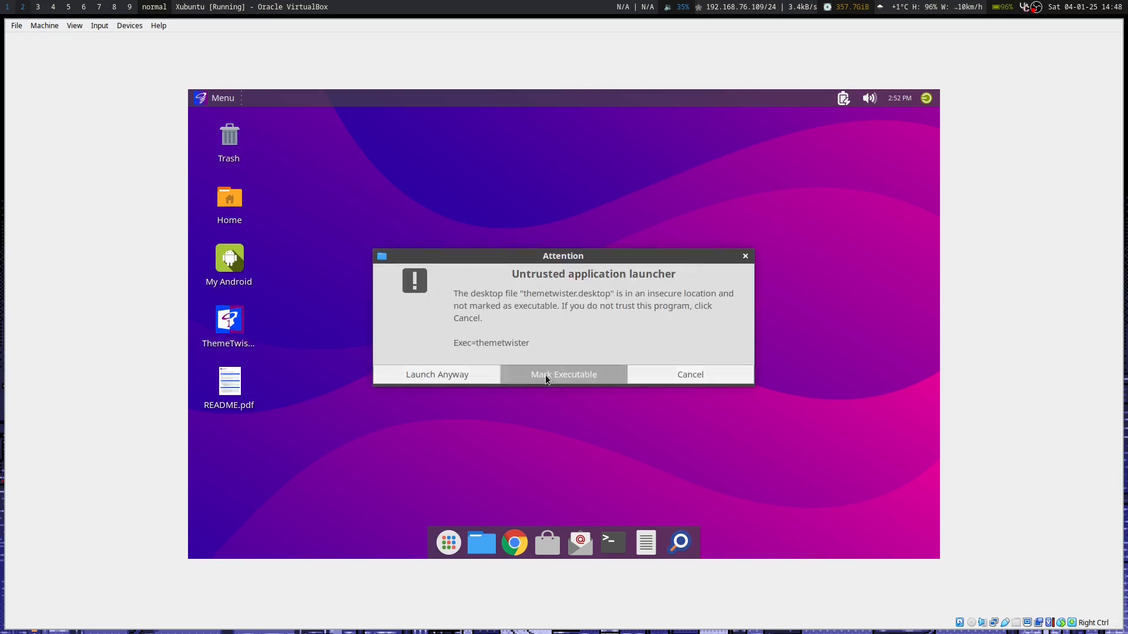
{"action": "left_click", "coordinate": [740, 452]}
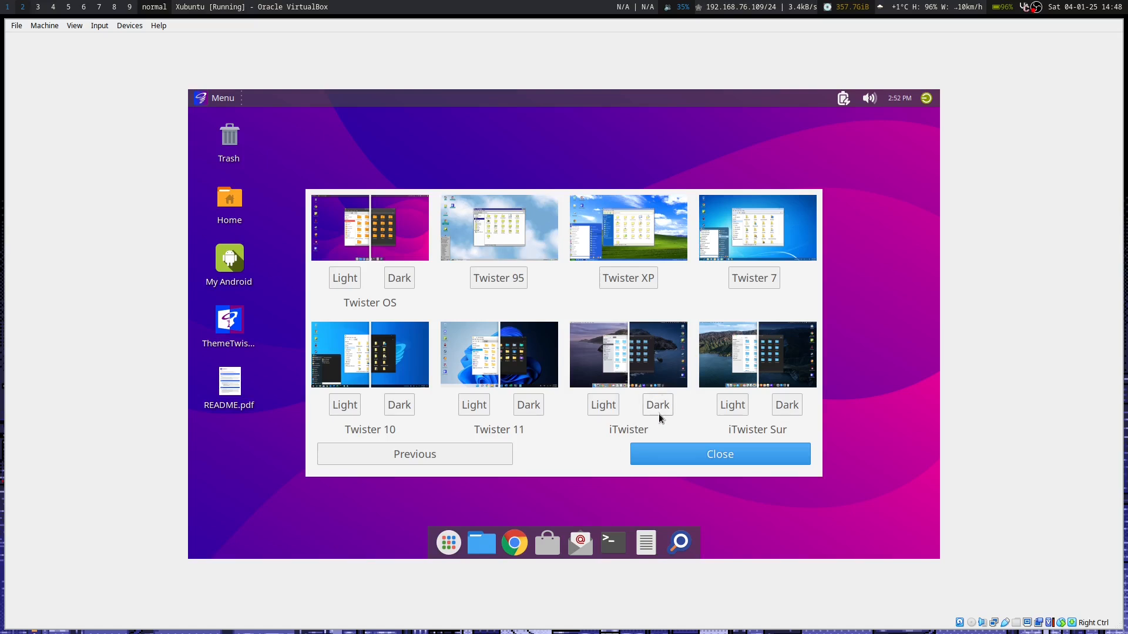
{"action": "left_click", "coordinate": [399, 278]}
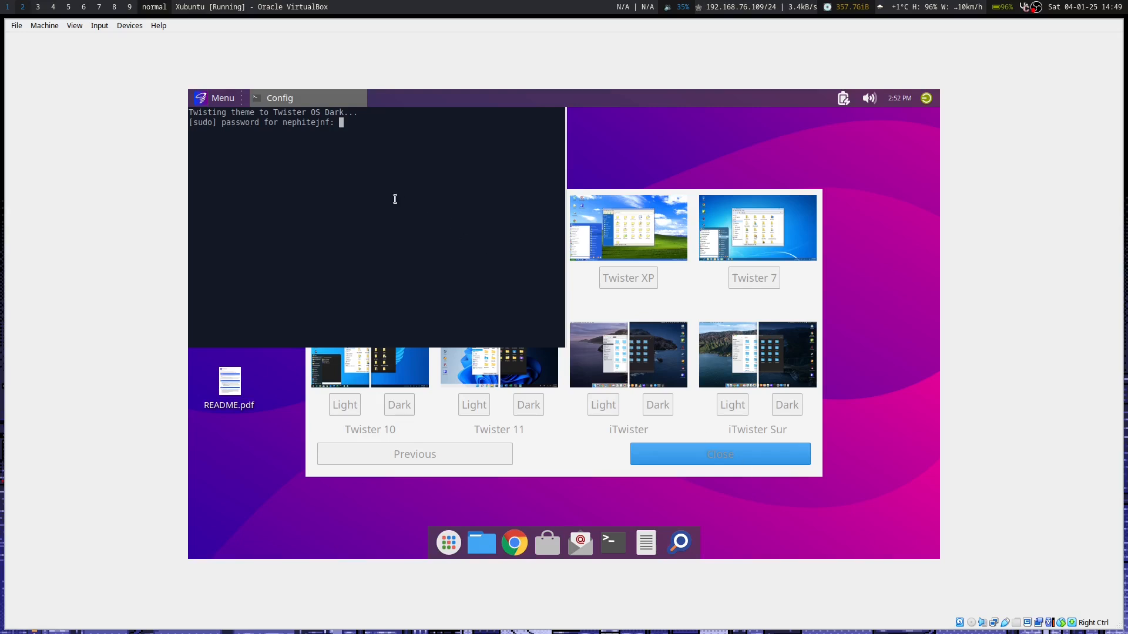
Submit the administrator password, restart the session, log back in, and relaunch ThemeTwister.
{"action": "key", "text": "Return"}
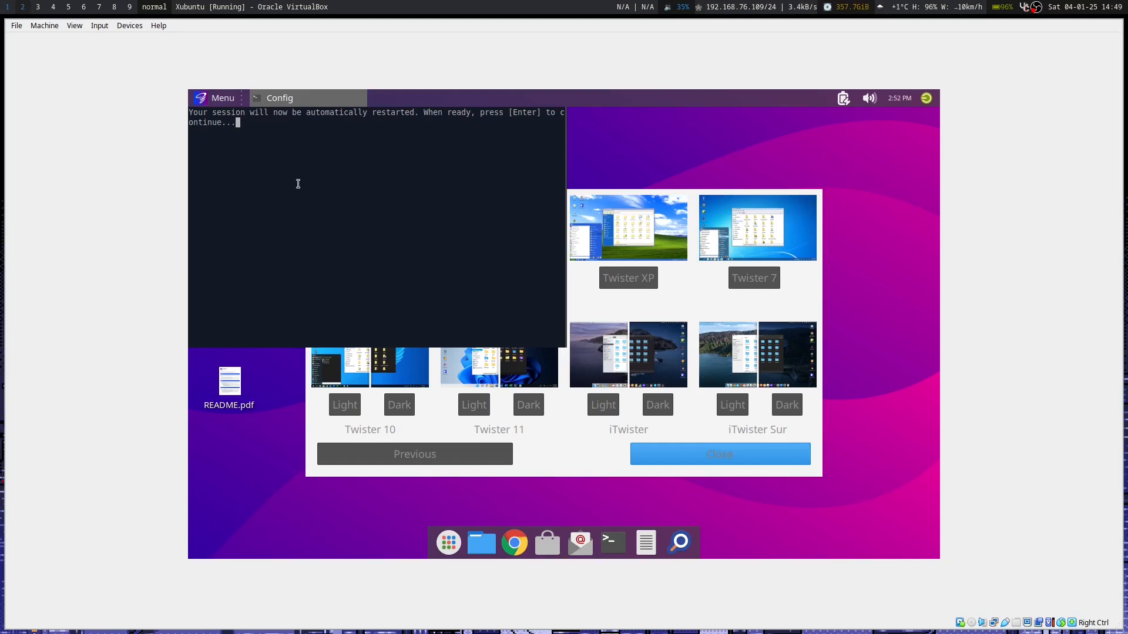
{"action": "key", "text": "Return"}
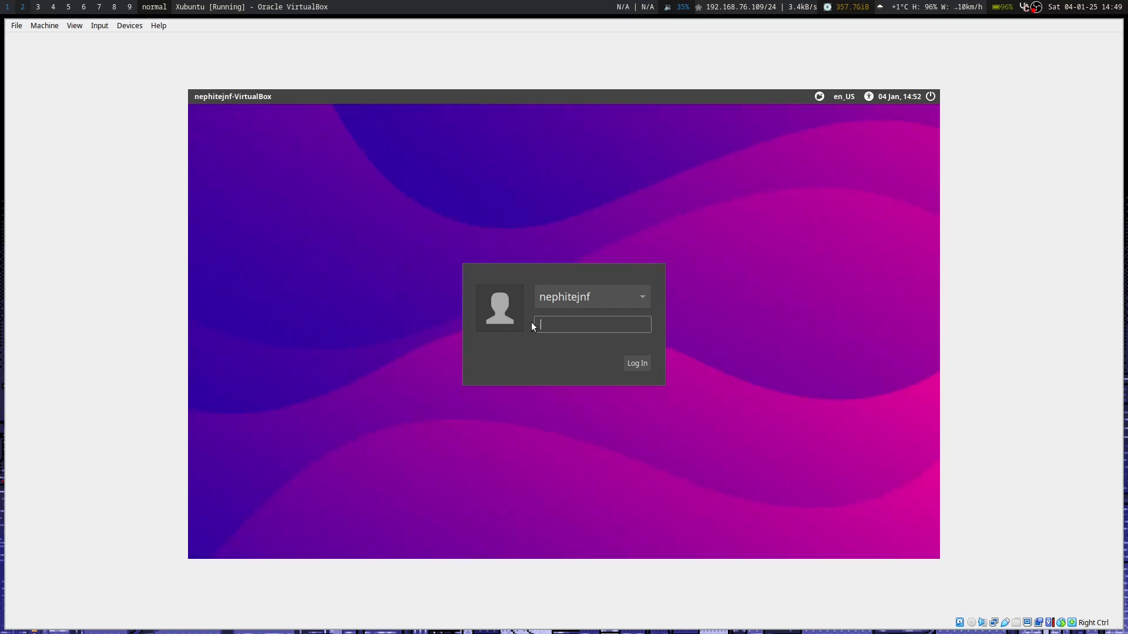
{"action": "type", "text": "••••••••"}
{"action": "key", "text": "Return"}
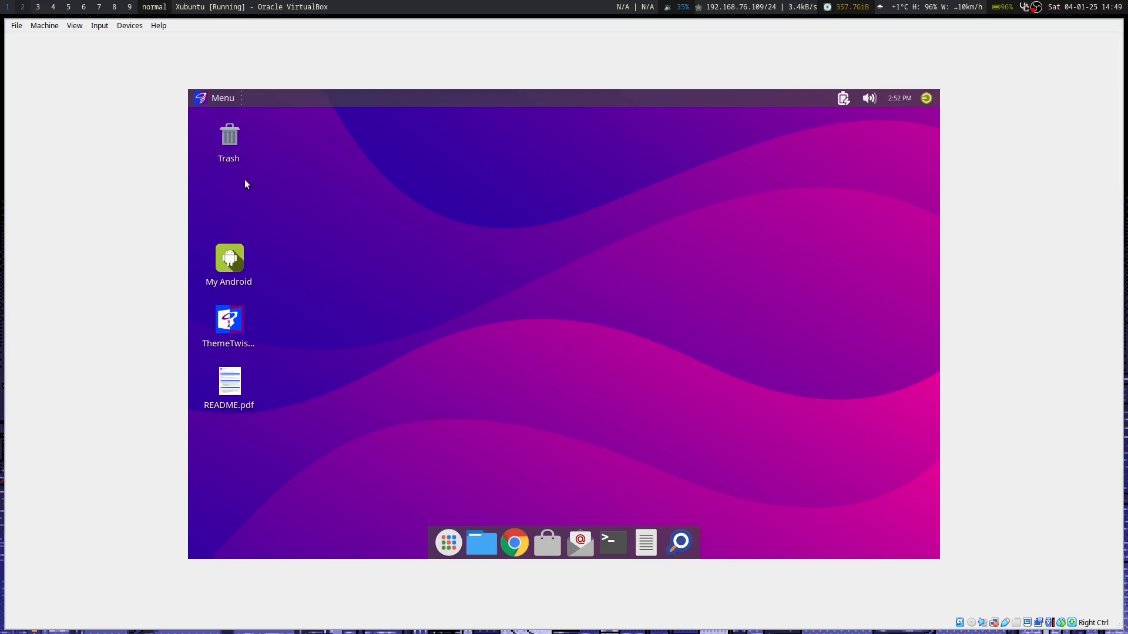
{"action": "double_click", "coordinate": [240, 327]}
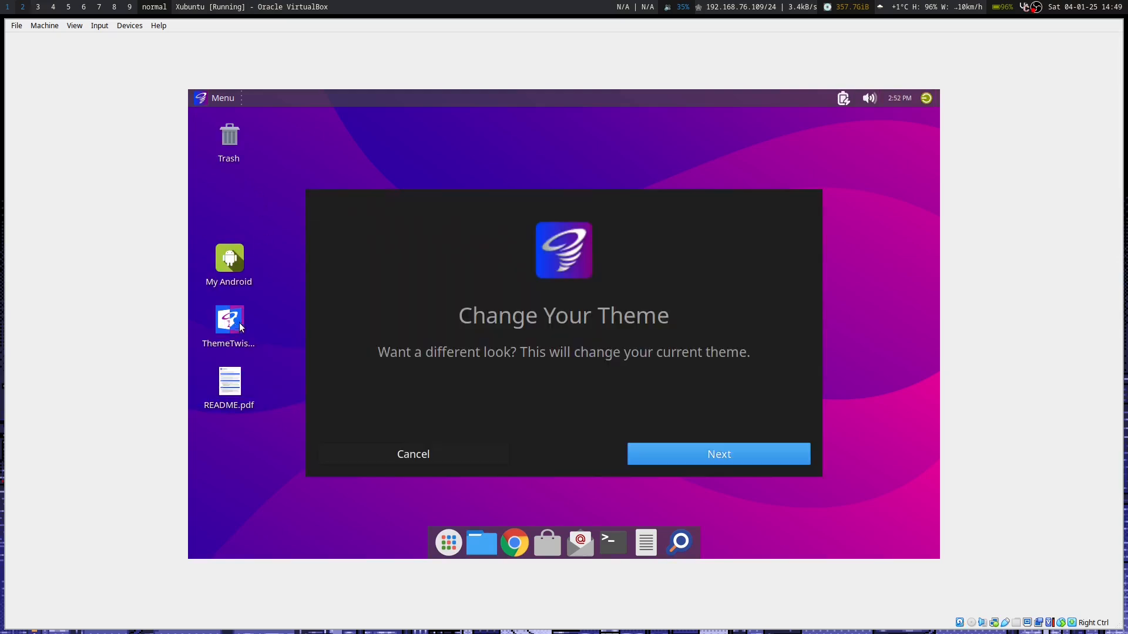
Choose the Twister 7 theme, submit the administrator password, and let the session restart.
{"action": "left_click", "coordinate": [721, 451]}
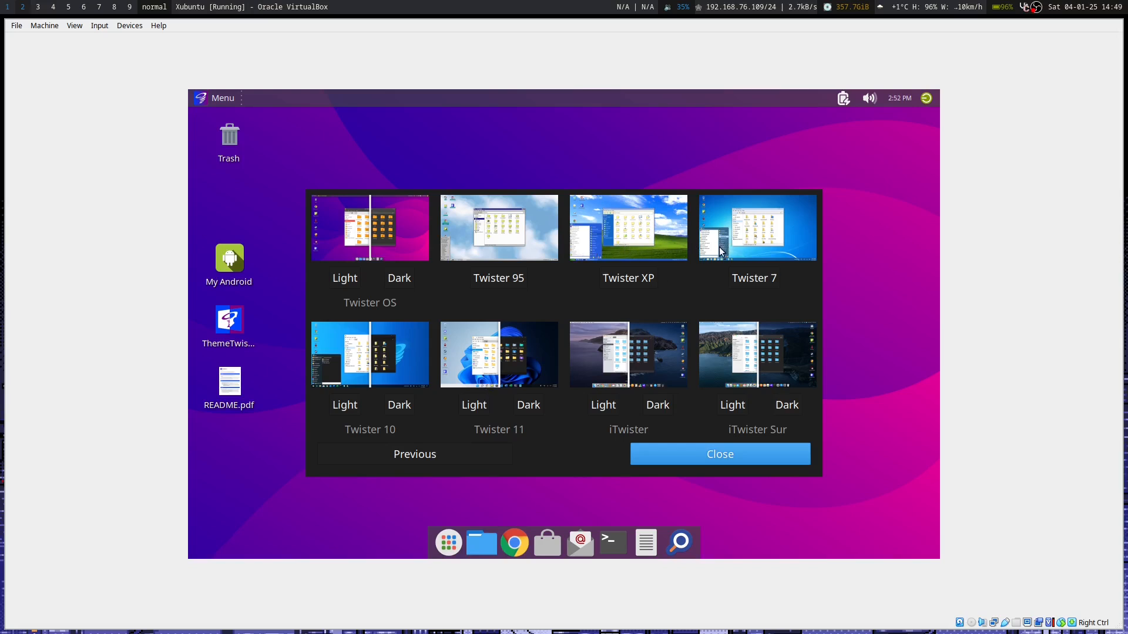
{"action": "left_click", "coordinate": [759, 280]}
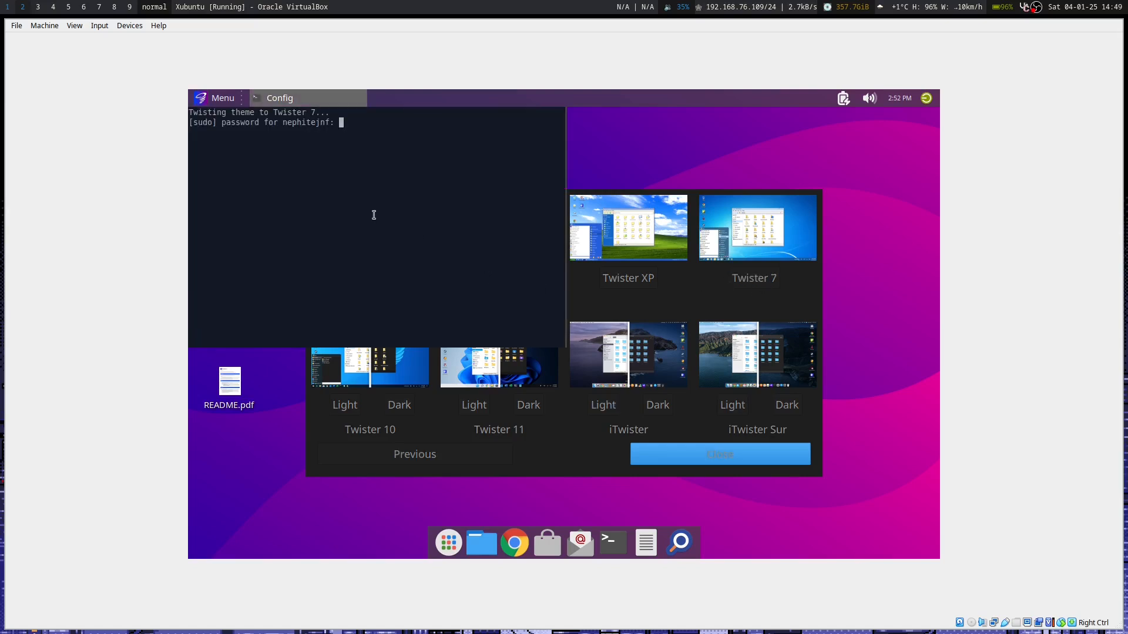
{"action": "key", "text": "Return"}
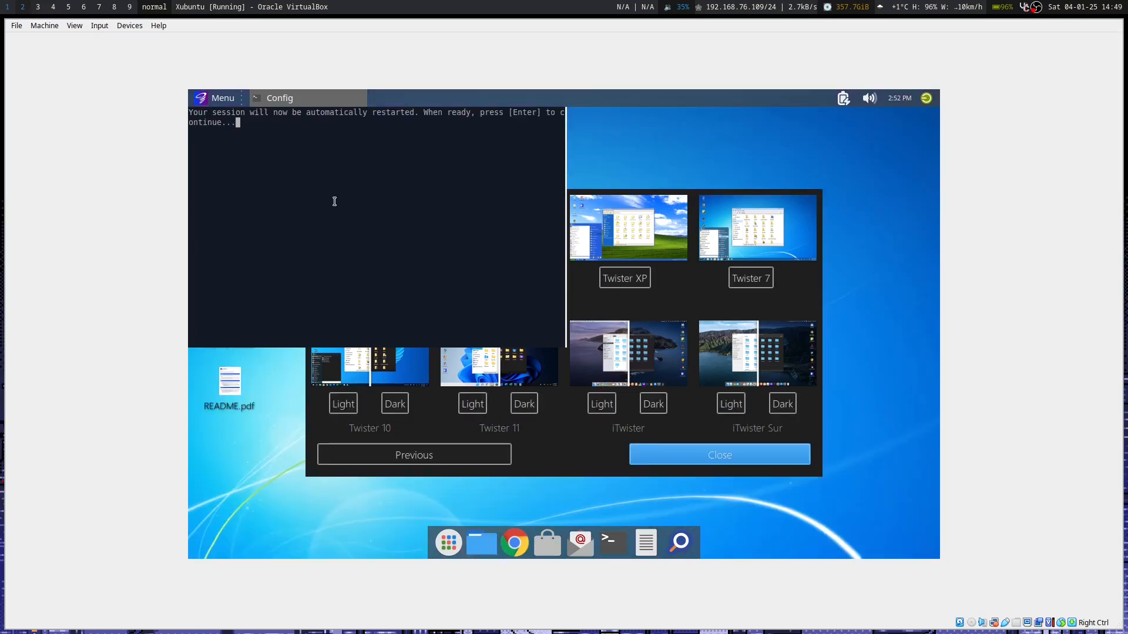
{"action": "key", "text": "Return"}
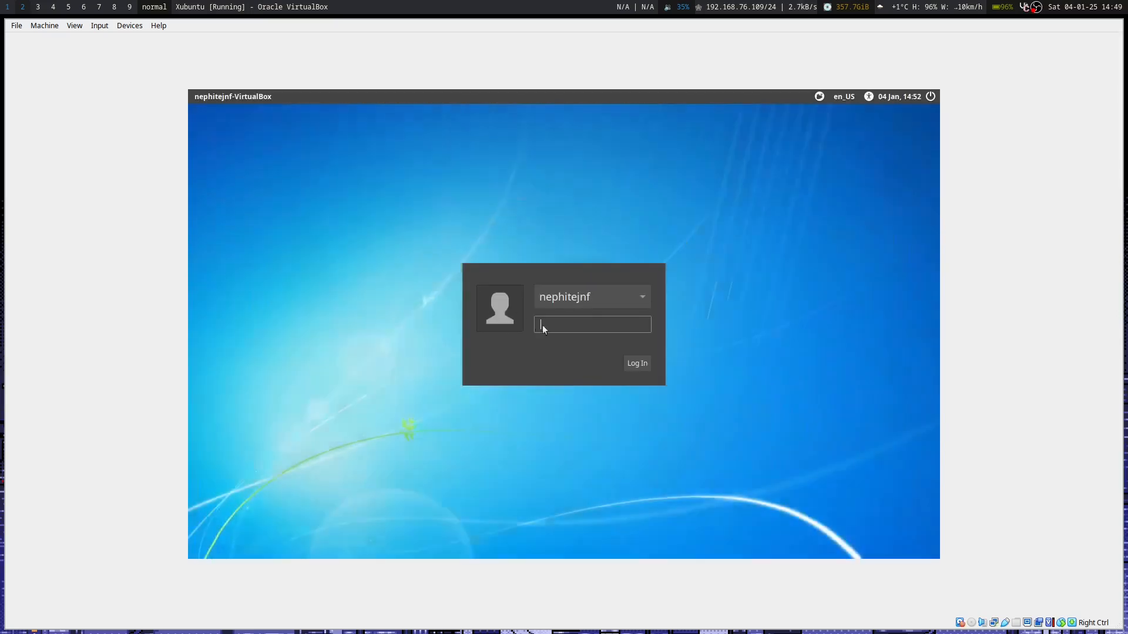
Log into Twister 7 with the account password, open, move and close Mousepad, then open Start.
{"action": "type", "text": "•••••••••"}
{"action": "key", "text": "Return"}
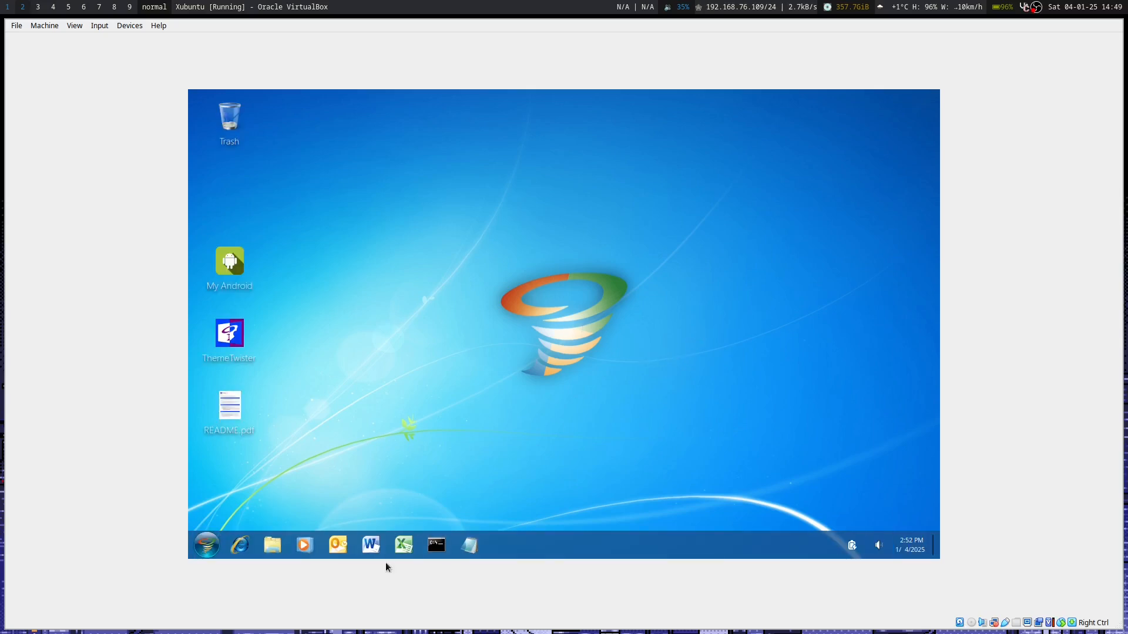
{"action": "left_click", "coordinate": [478, 545]}
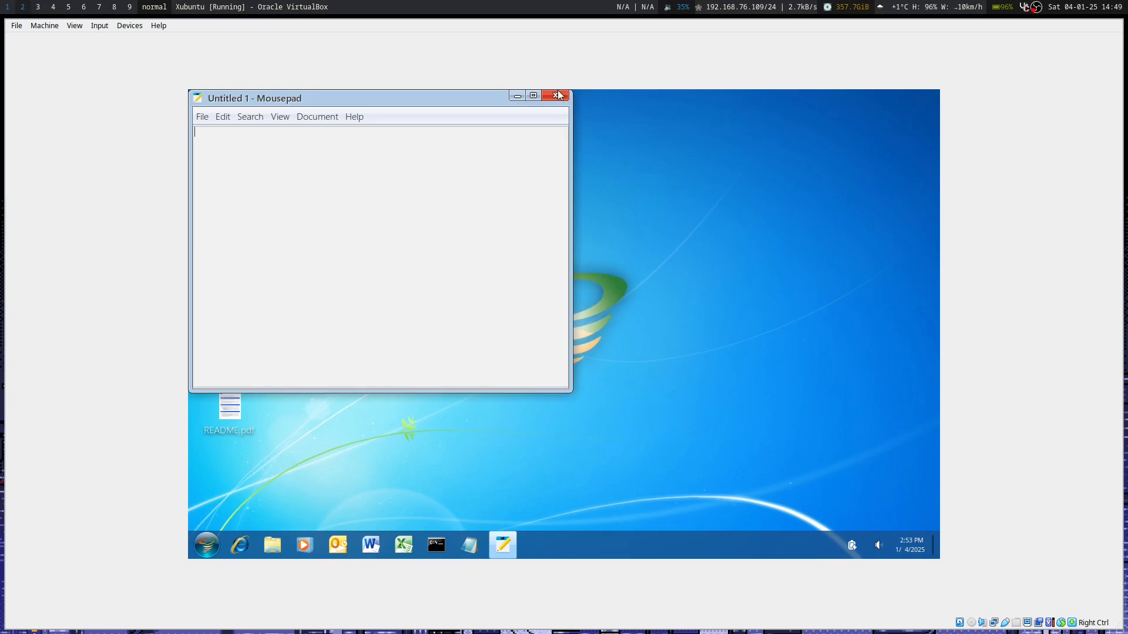
{"action": "left_click_drag", "start_coordinate": [411, 95], "coordinate": [513, 161]}
{"action": "left_click", "coordinate": [654, 164]}
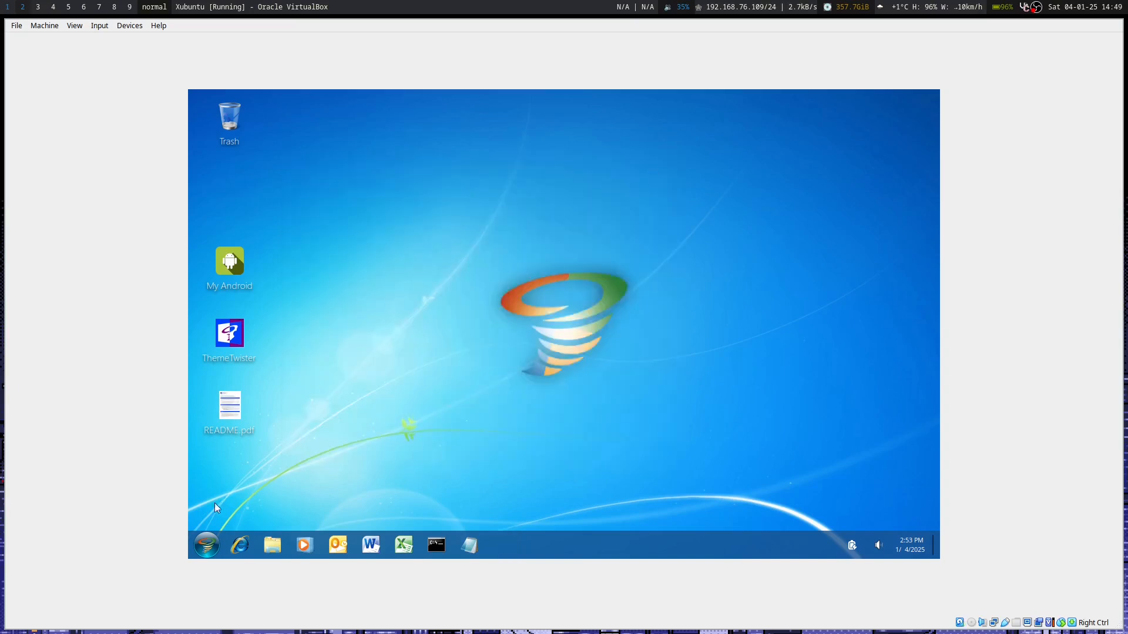
{"action": "left_click", "coordinate": [207, 545]}
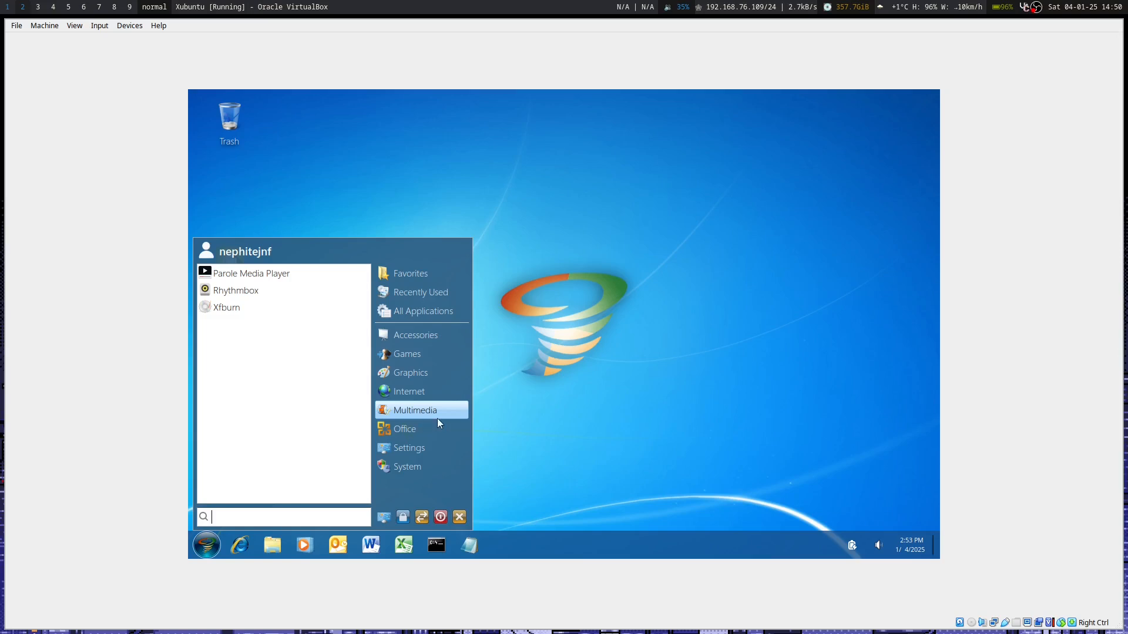
{"action": "left_click", "coordinate": [523, 385]}
{"action": "left_click", "coordinate": [210, 553]}
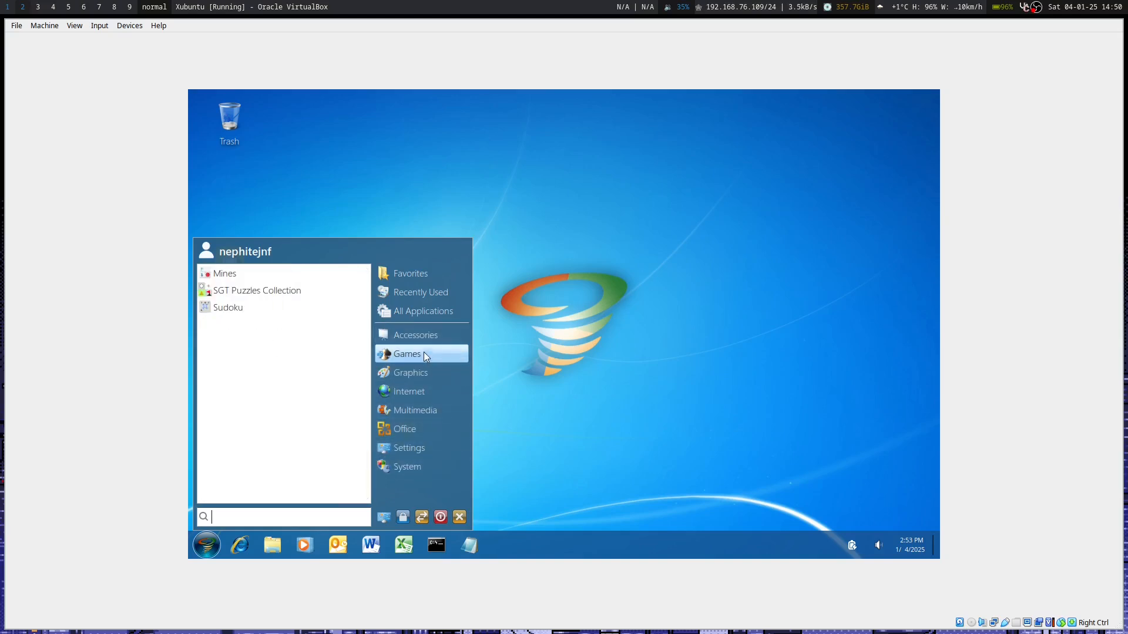
{"action": "left_click", "coordinate": [525, 372]}
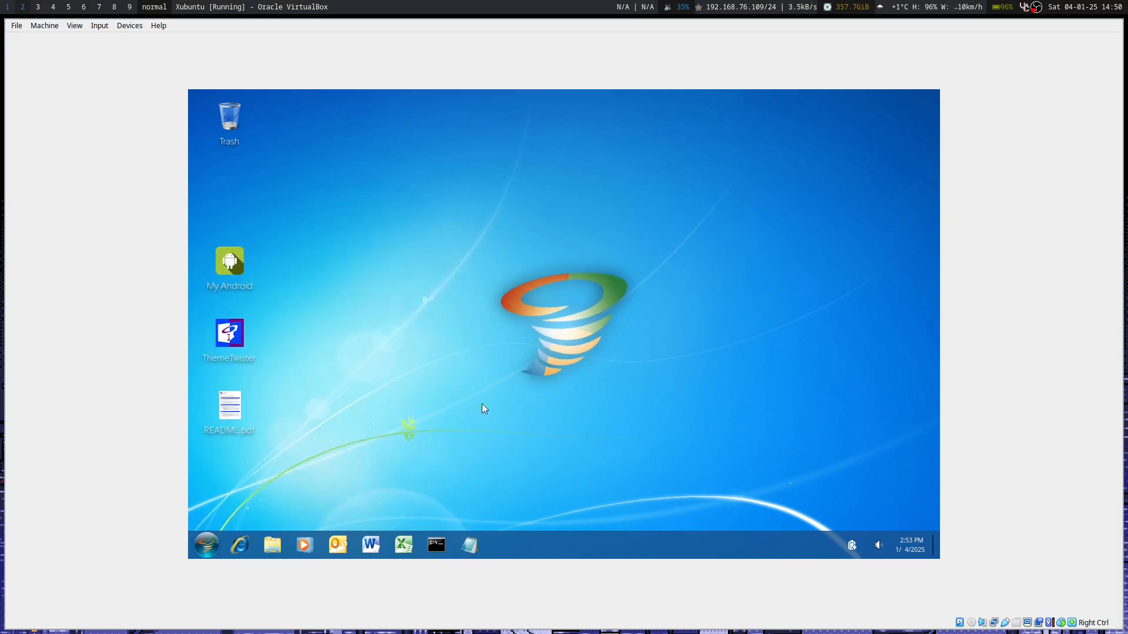
{"action": "left_click", "coordinate": [207, 545]}
{"action": "left_click", "coordinate": [430, 390]}
Launch Firefox and scroll through the Twister UI download page.
{"action": "left_click", "coordinate": [267, 292]}
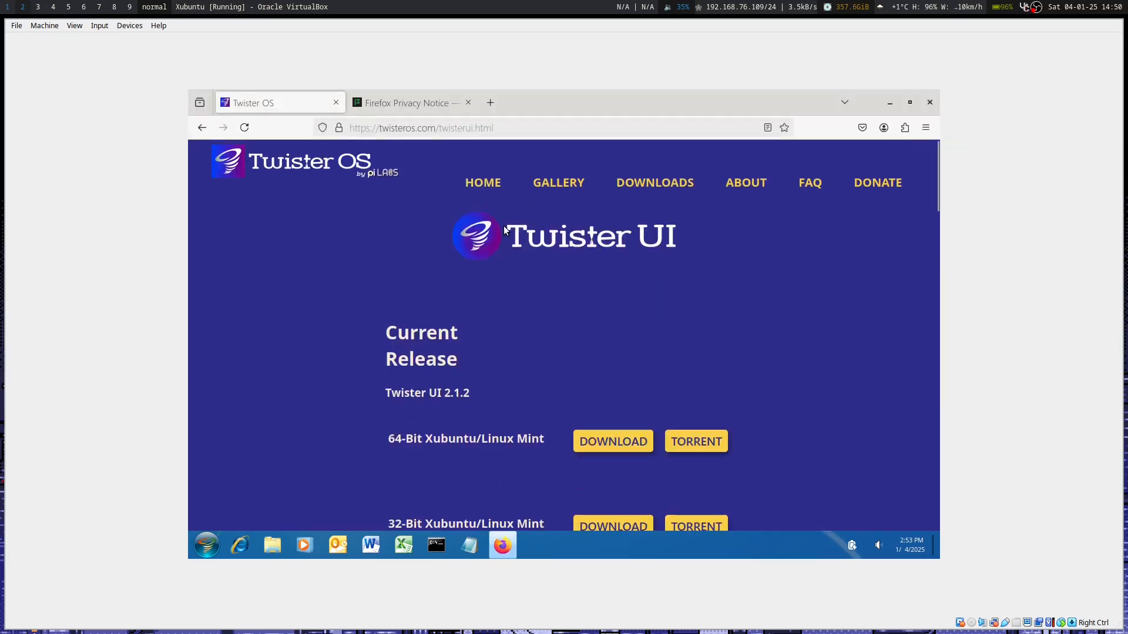
{"action": "scroll", "coordinate": [604, 326], "scroll_direction": "down", "scroll_amount": 6}
{"action": "scroll", "coordinate": [604, 326], "scroll_direction": "up", "scroll_amount": 4}
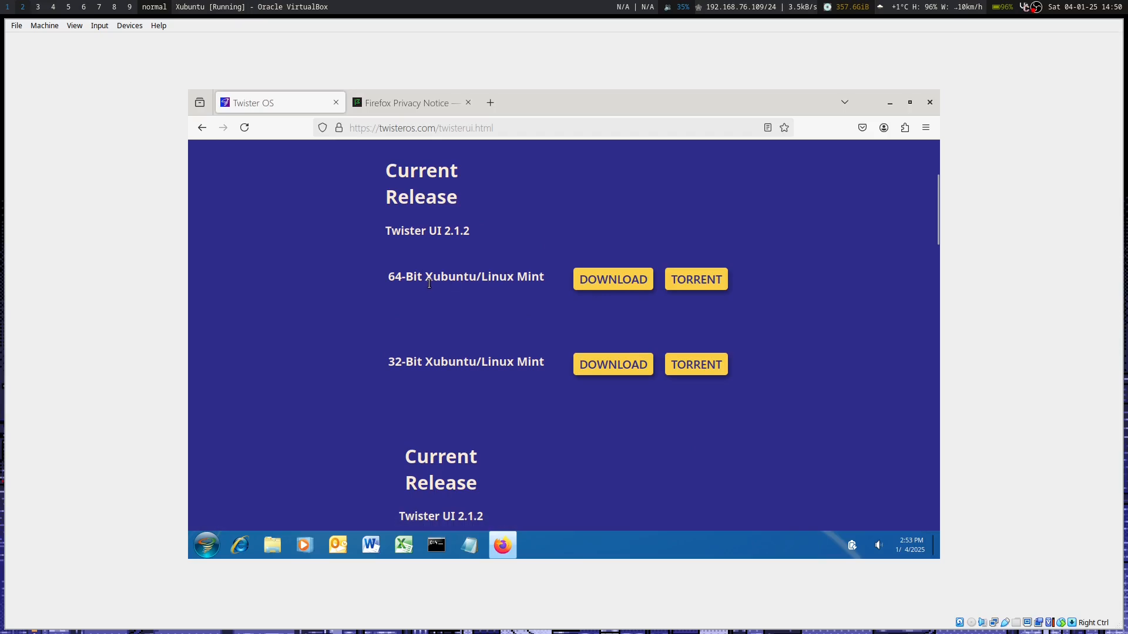
{"action": "scroll", "coordinate": [471, 282], "scroll_direction": "down", "scroll_amount": 6}
{"action": "scroll", "coordinate": [657, 385], "scroll_direction": "down", "scroll_amount": 3}
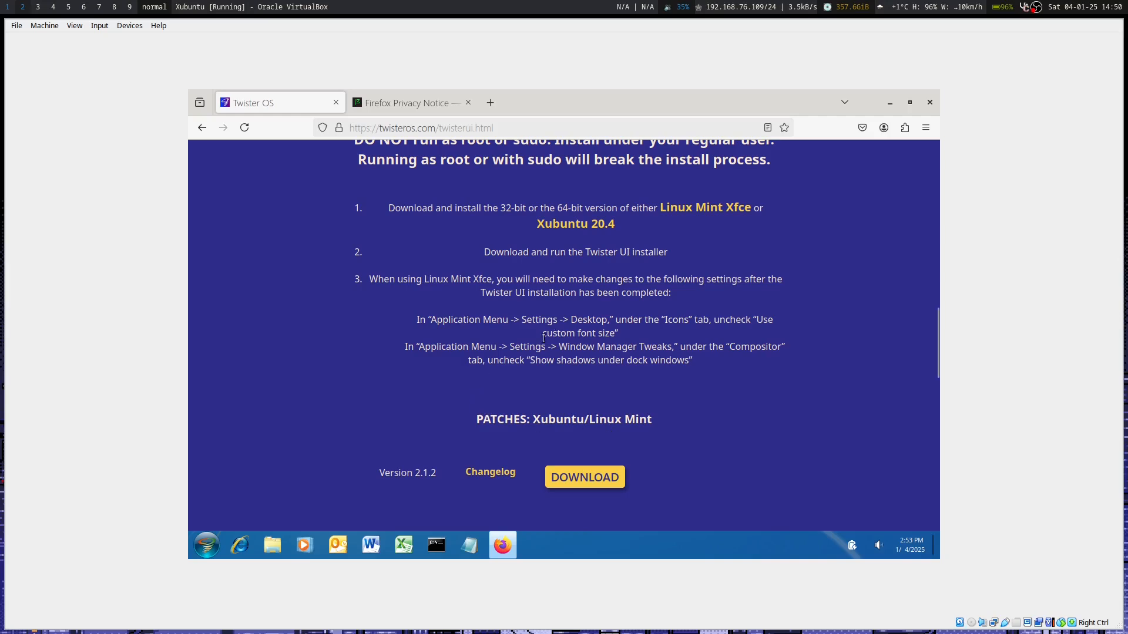
{"action": "scroll", "coordinate": [640, 340], "scroll_direction": "up", "scroll_amount": 10}
Browse the twisteros.com Gallery page.
{"action": "left_click", "coordinate": [560, 183]}
{"action": "scroll", "coordinate": [637, 361], "scroll_direction": "down", "scroll_amount": 12}
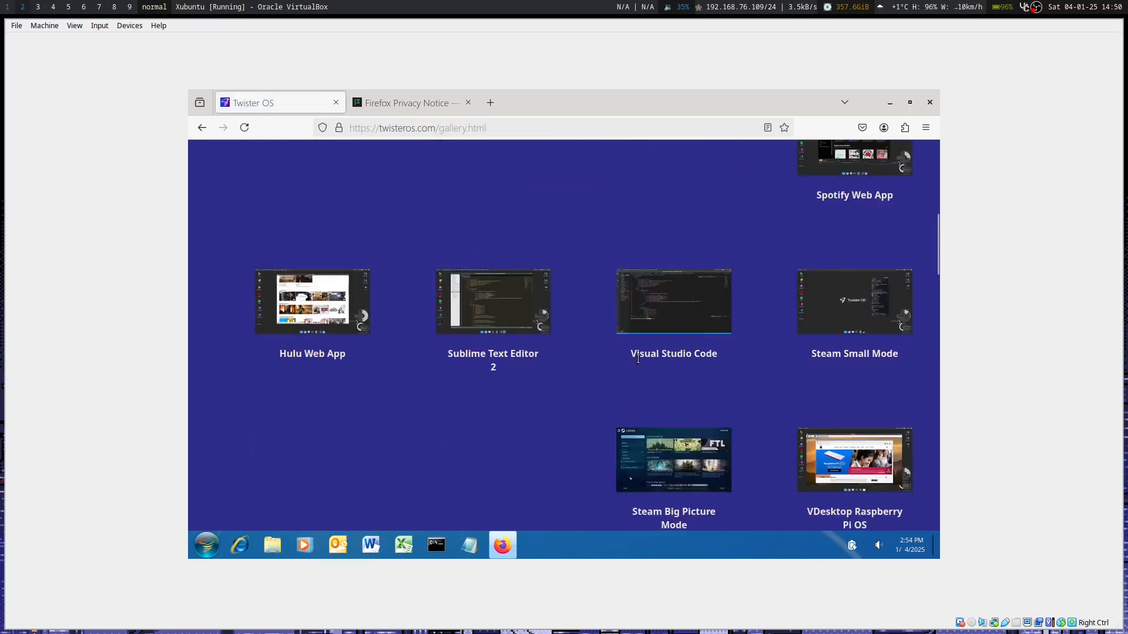
{"action": "scroll", "coordinate": [639, 363], "scroll_direction": "down", "scroll_amount": 15}
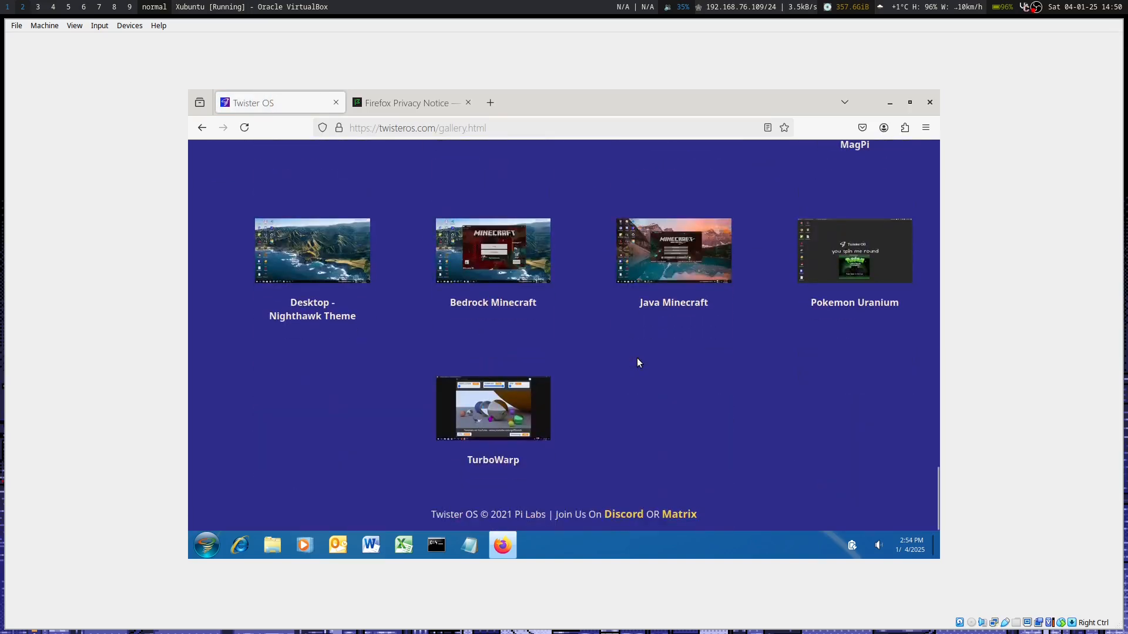
{"action": "scroll", "coordinate": [638, 362], "scroll_direction": "up", "scroll_amount": 8}
{"action": "scroll", "coordinate": [638, 363], "scroll_direction": "up", "scroll_amount": 10}
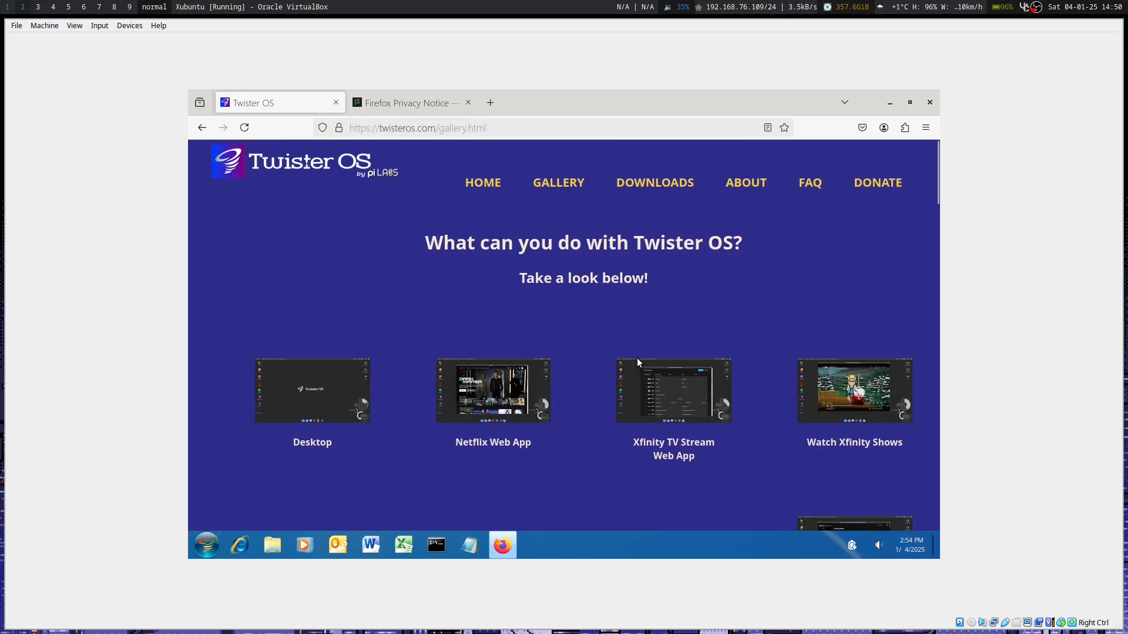
Open the About page and scroll down to the Twister OS key features.
{"action": "left_click", "coordinate": [745, 185]}
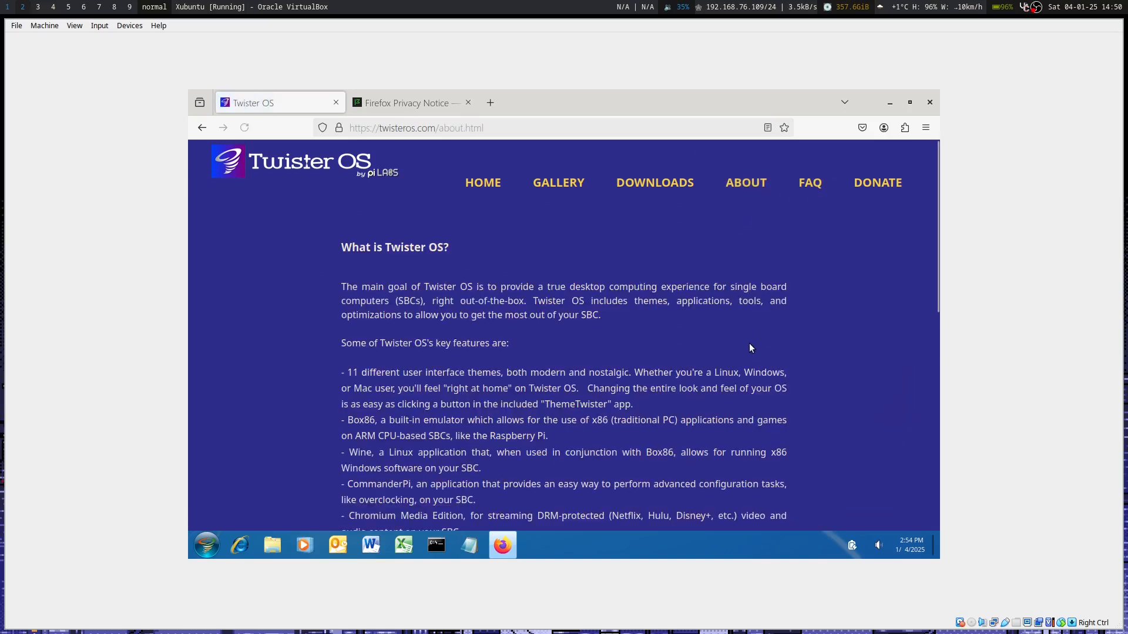
{"action": "scroll", "coordinate": [750, 344], "scroll_direction": "down", "scroll_amount": 3}
{"action": "scroll", "coordinate": [749, 346], "scroll_direction": "down", "scroll_amount": 2}
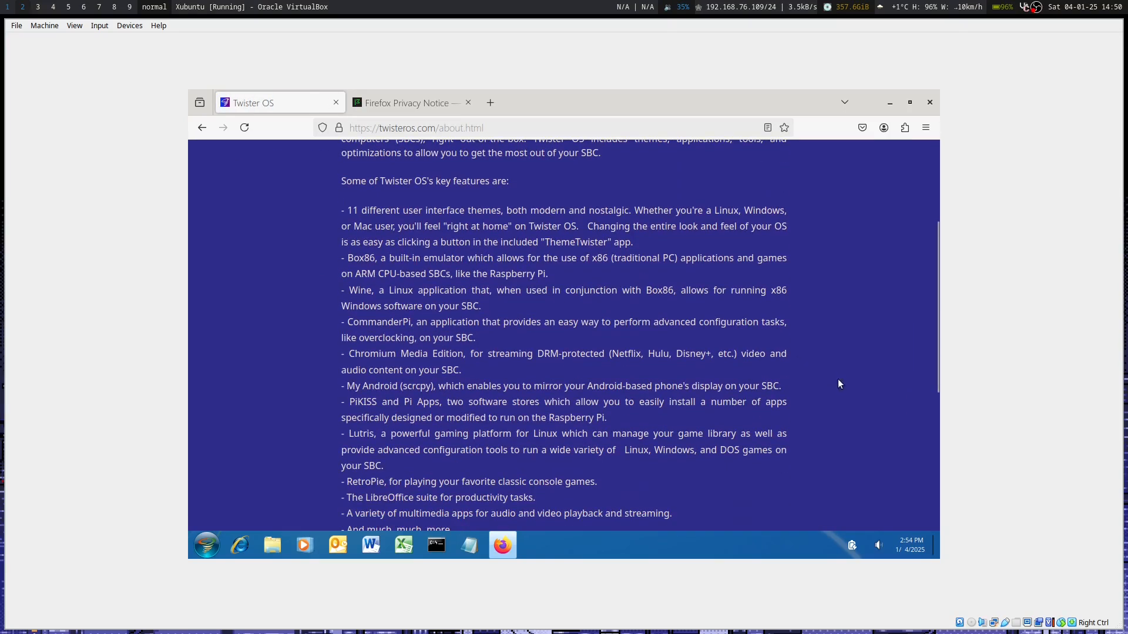